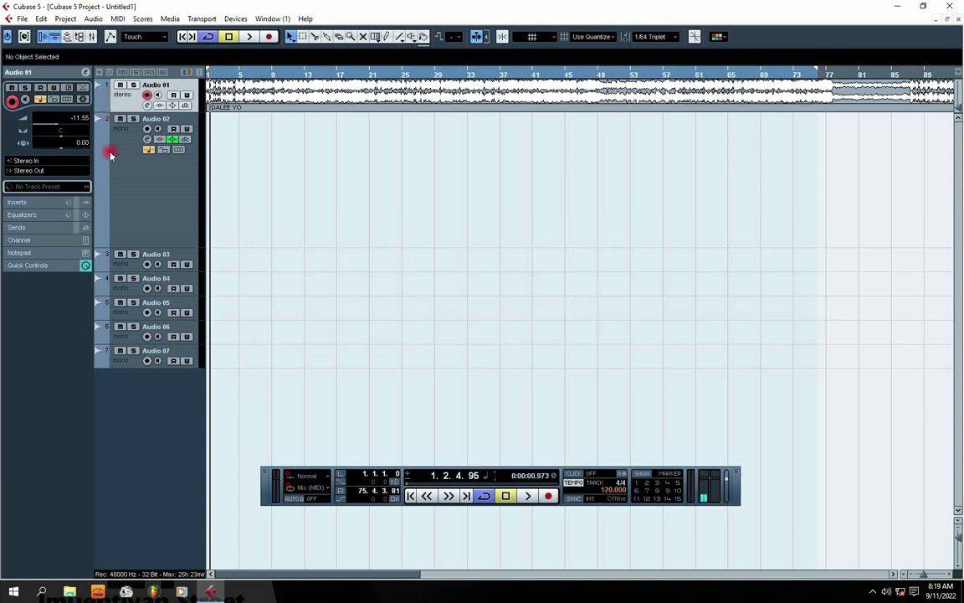
Select the Audio 02 track and move the floating transport panel slightly lower in the project window.
{"action": "left_click", "coordinate": [137, 206]}
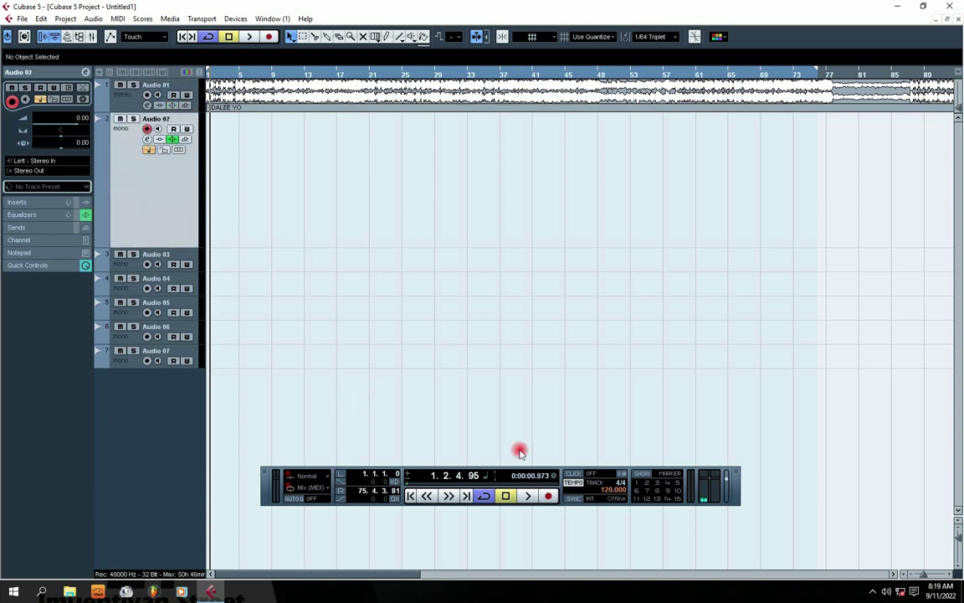
{"action": "left_click_drag", "start_coordinate": [561, 471], "coordinate": [564, 494]}
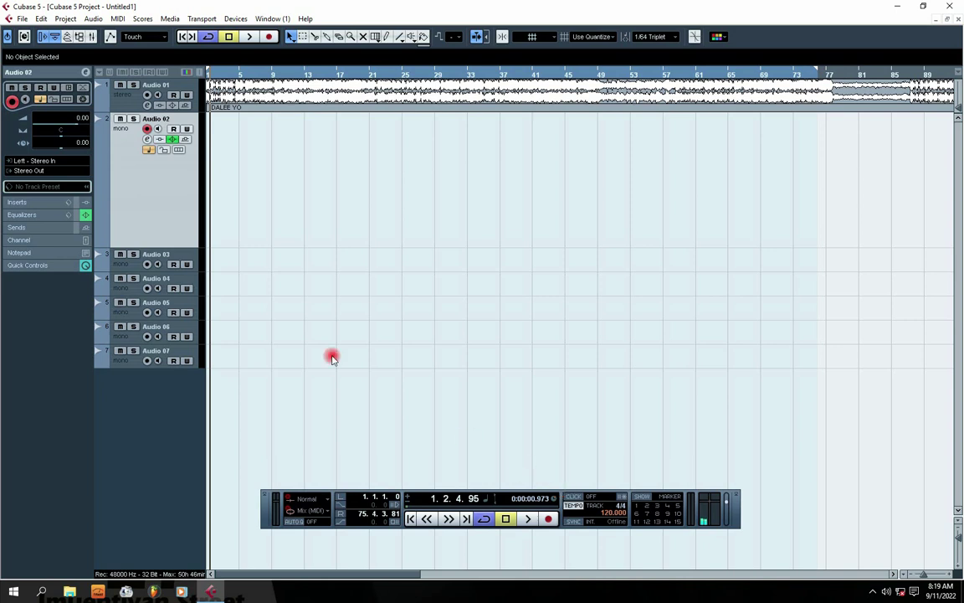
{"action": "left_click", "coordinate": [127, 97]}
{"action": "left_click", "coordinate": [124, 169]}
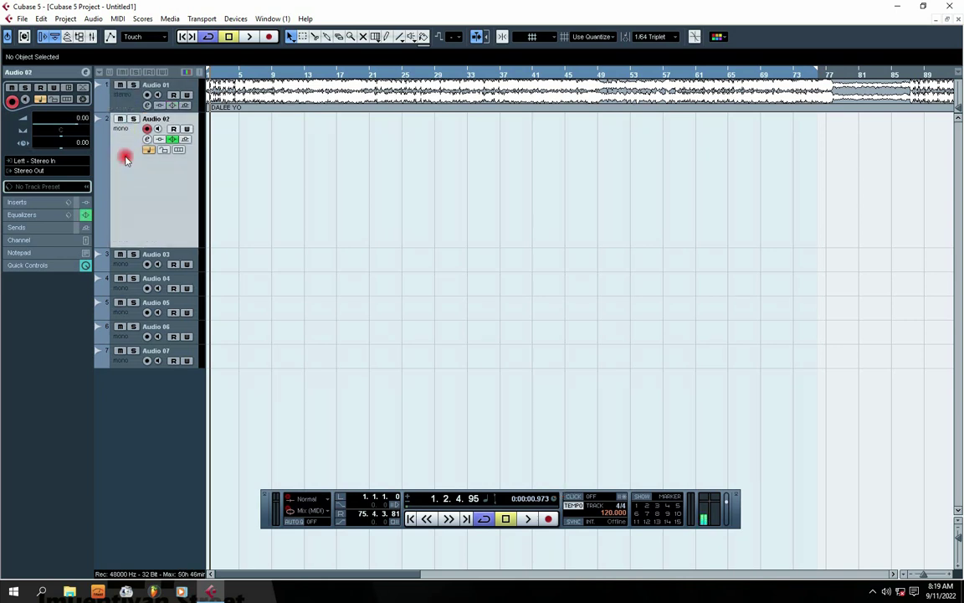
{"action": "left_click", "coordinate": [123, 97]}
{"action": "left_click", "coordinate": [130, 167]}
Open Device Setup and examine the available ASIO drivers for the VST Audio System.
{"action": "left_click", "coordinate": [235, 18]}
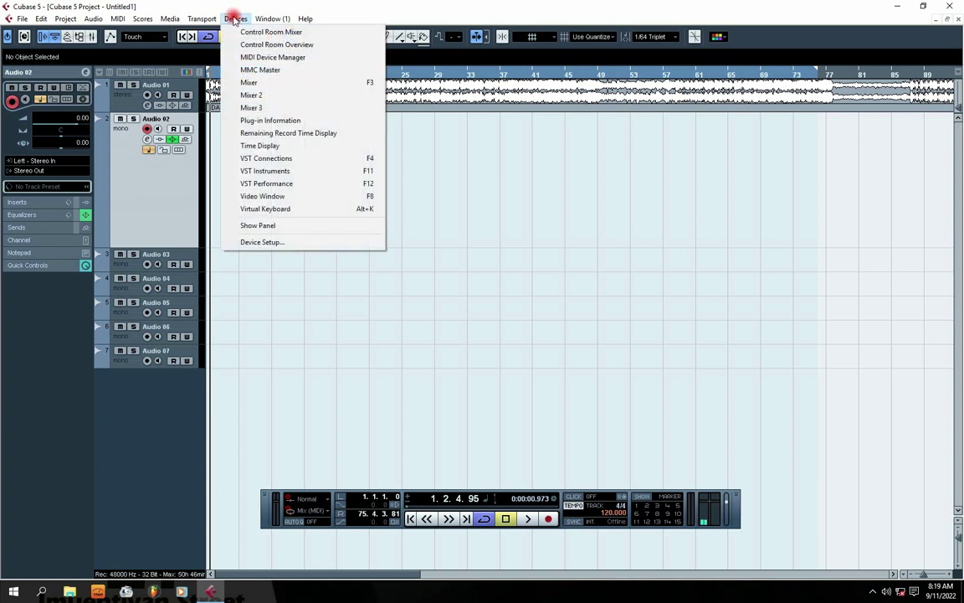
{"action": "left_click", "coordinate": [267, 242]}
{"action": "left_click_drag", "start_coordinate": [419, 126], "coordinate": [393, 125]}
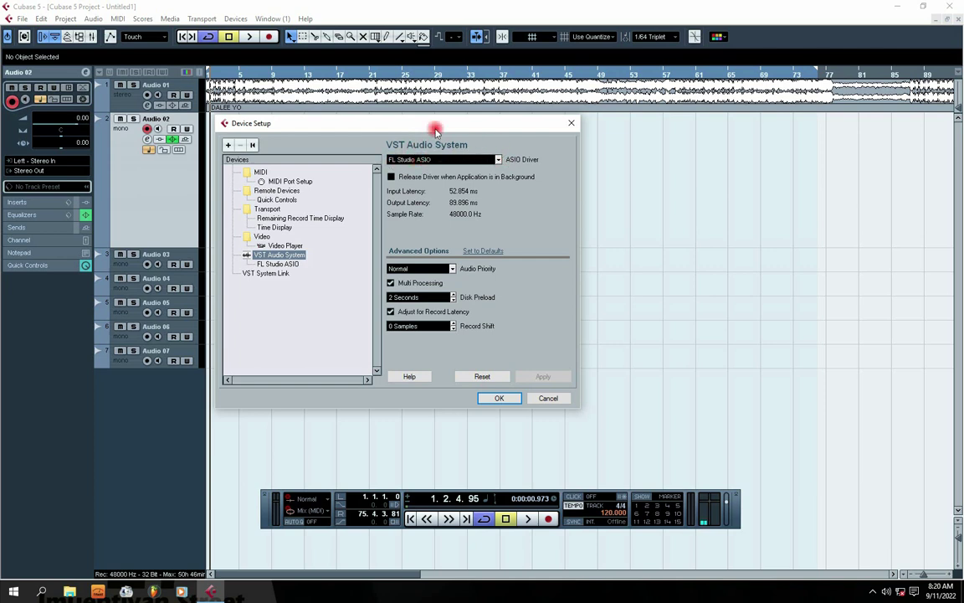
{"action": "mouse_move", "coordinate": [399, 123]}
{"action": "left_mouse_down"}
{"action": "mouse_move", "coordinate": [437, 126]}
{"action": "mouse_move", "coordinate": [414, 119]}
{"action": "left_mouse_up"}
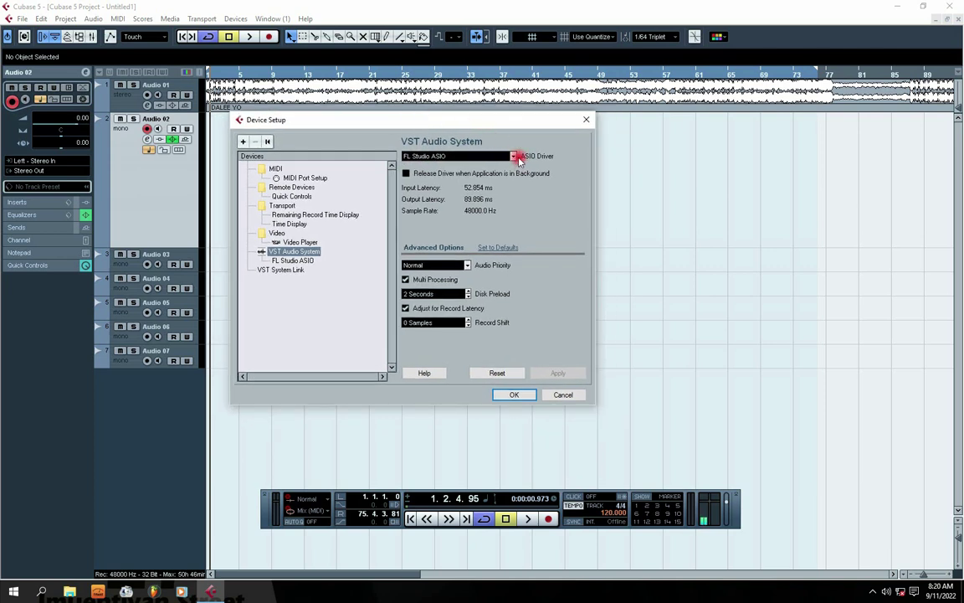
{"action": "left_click", "coordinate": [514, 158]}
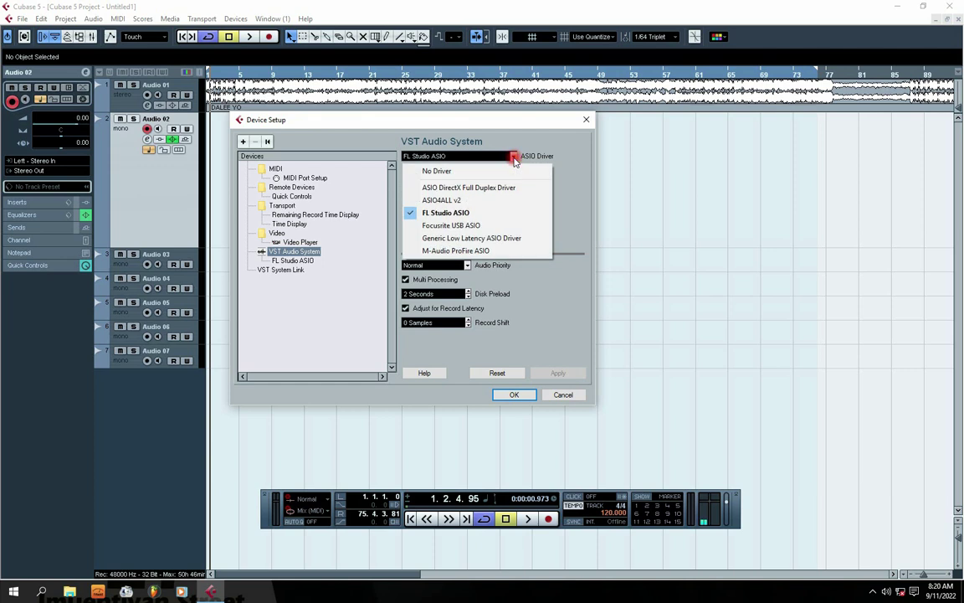
{"action": "left_click", "coordinate": [514, 159]}
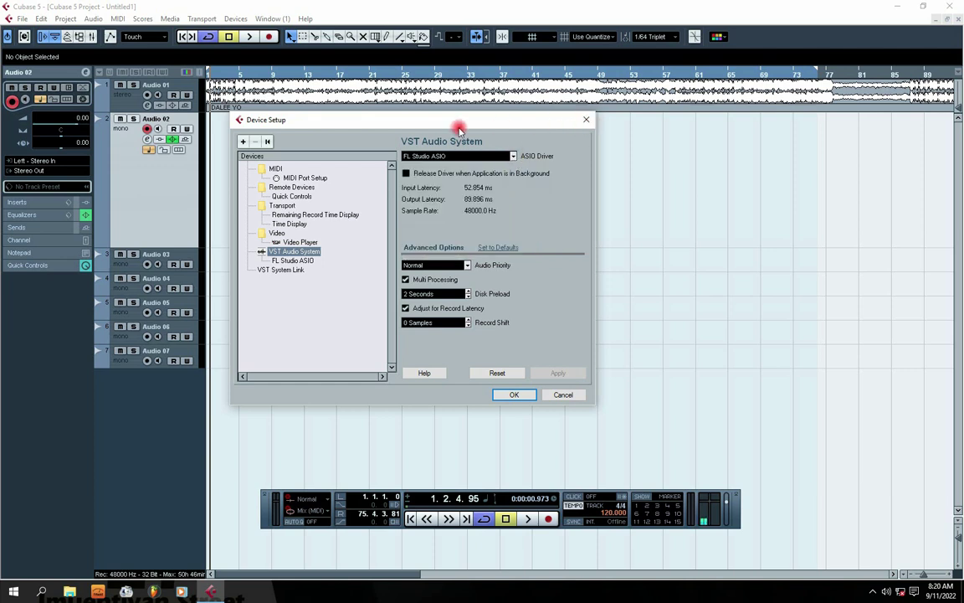
Look through the FL Studio ASIO, VST System Link, VST Audio System and Video pages, and close Device Setup.
{"action": "left_click", "coordinate": [289, 260]}
{"action": "left_click", "coordinate": [284, 270]}
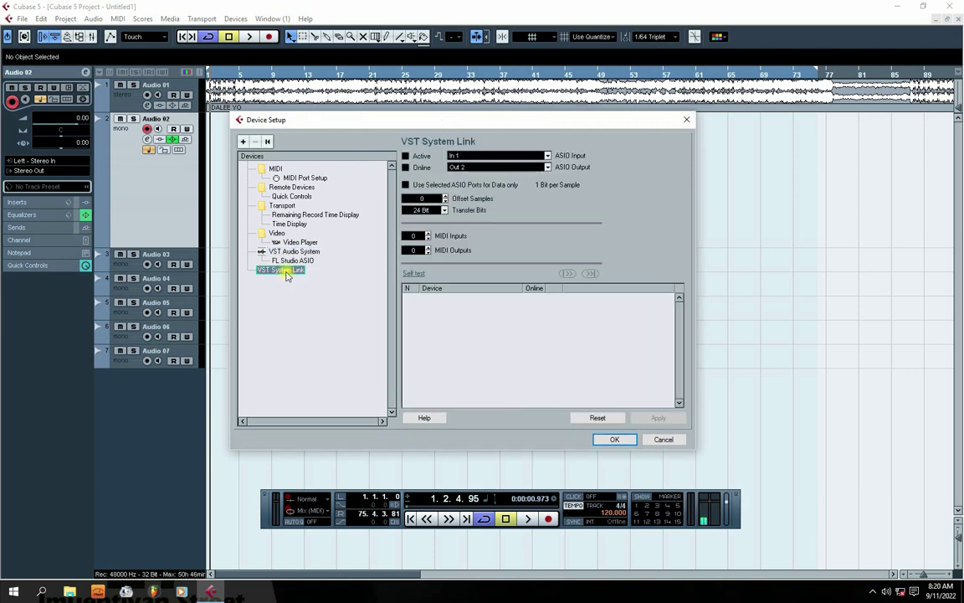
{"action": "left_click", "coordinate": [289, 261]}
{"action": "left_click", "coordinate": [294, 251]}
{"action": "left_click", "coordinate": [276, 233]}
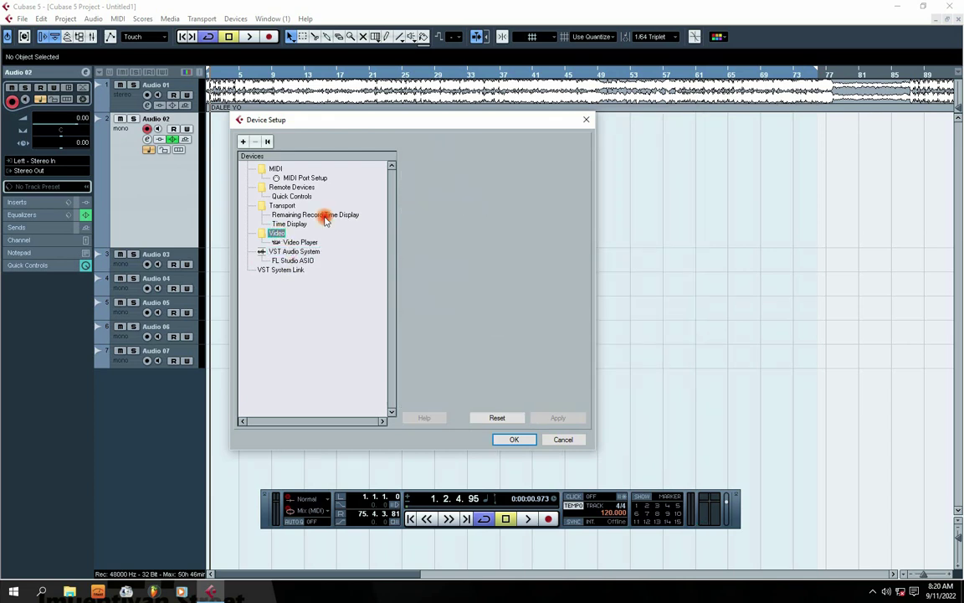
{"action": "left_click", "coordinate": [587, 121]}
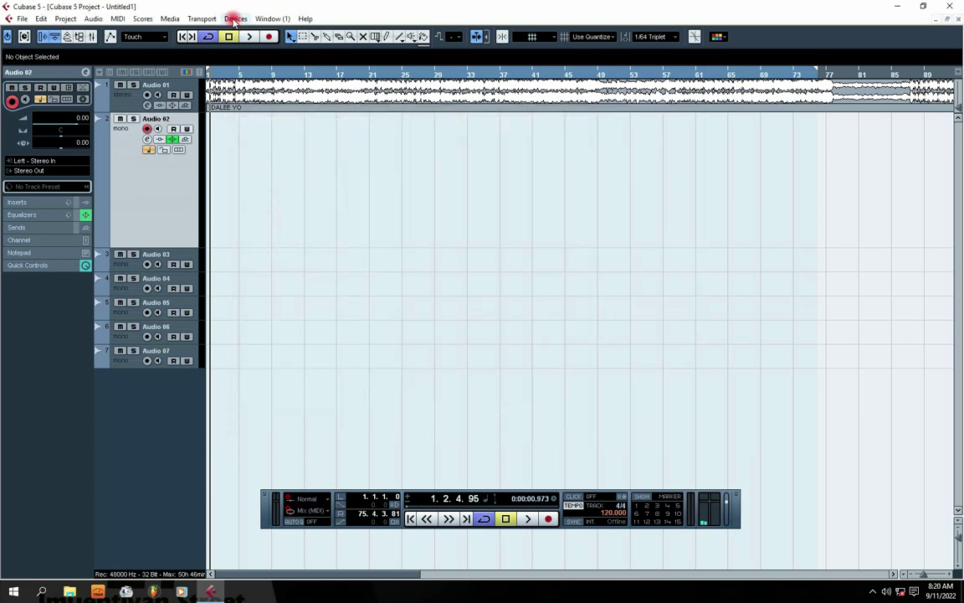
Check the device ports assigned to the stereo input and output buses in VST Connections, and close the window.
{"action": "left_click", "coordinate": [235, 19]}
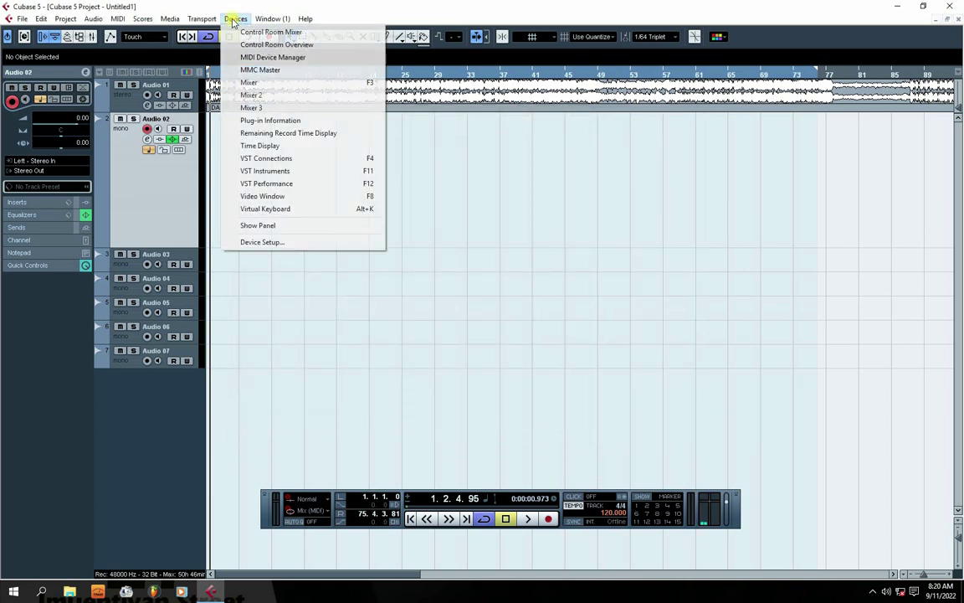
{"action": "left_click", "coordinate": [266, 158]}
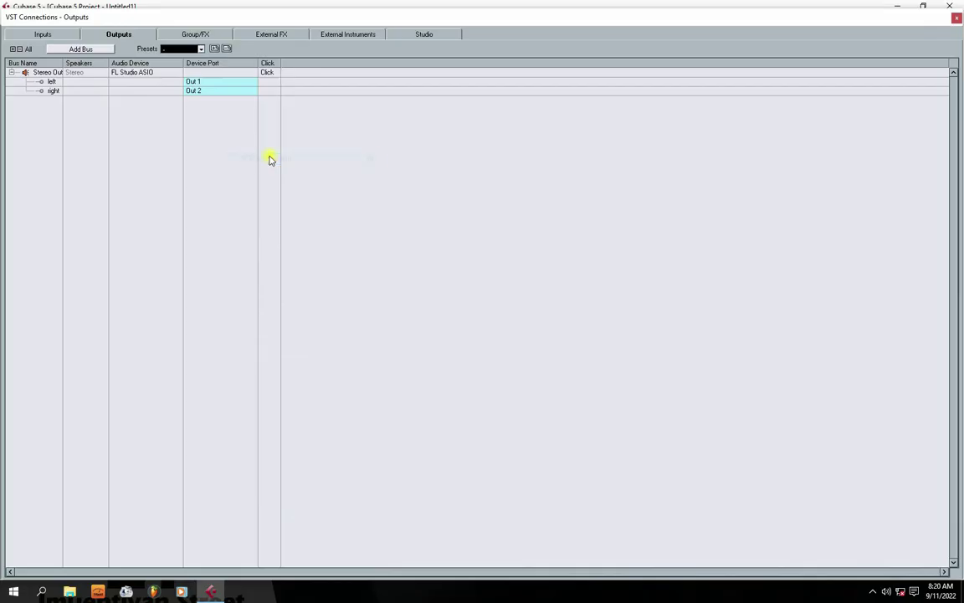
{"action": "left_click", "coordinate": [42, 35]}
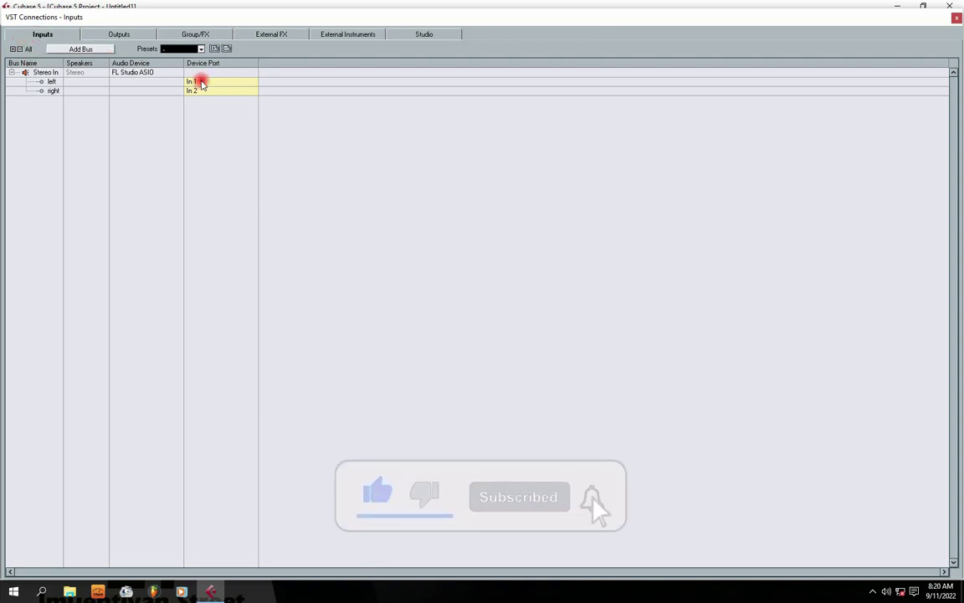
{"action": "left_click", "coordinate": [201, 81]}
{"action": "left_click", "coordinate": [161, 98]}
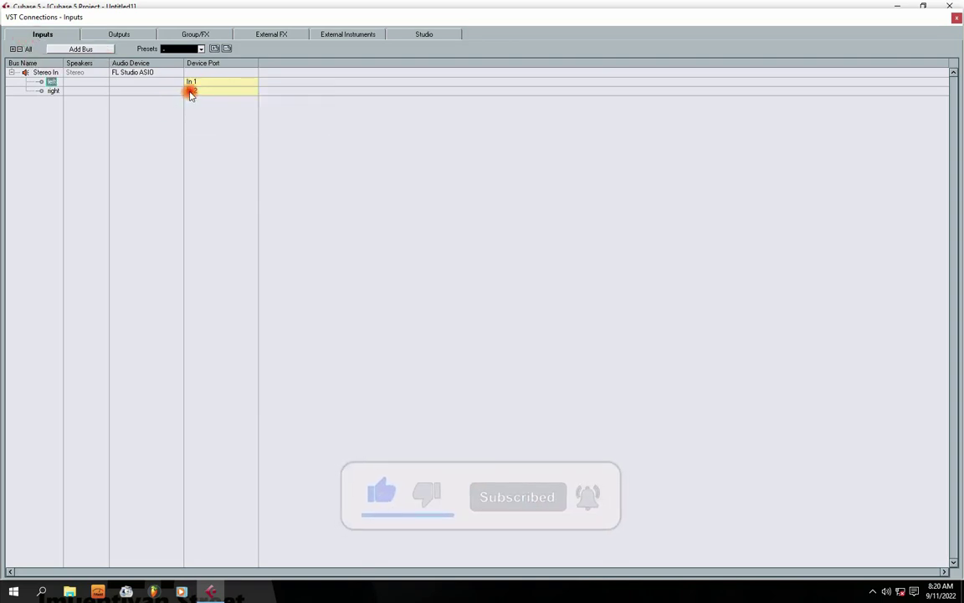
{"action": "left_click", "coordinate": [192, 90]}
{"action": "left_click", "coordinate": [156, 124]}
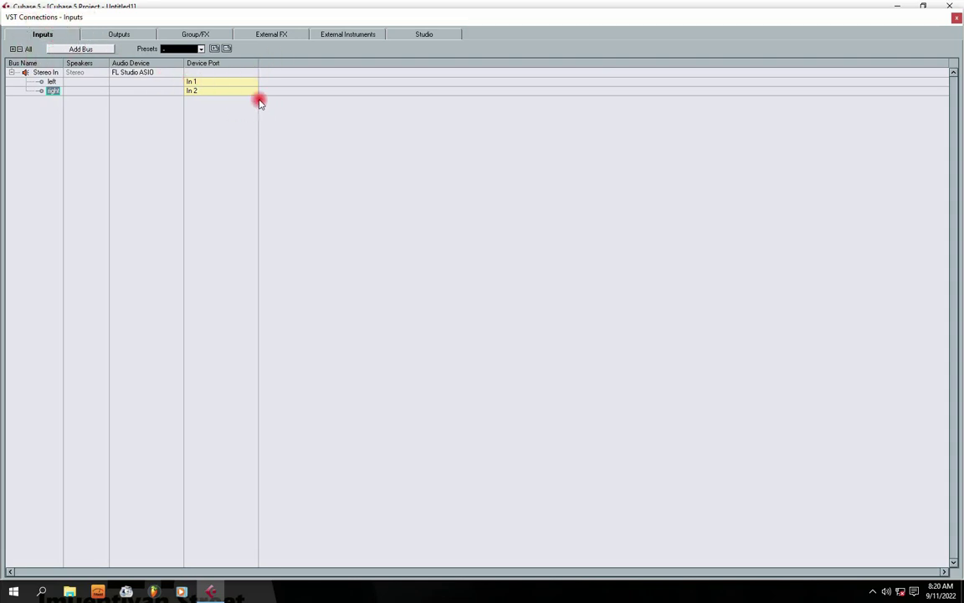
{"action": "left_click", "coordinate": [121, 36]}
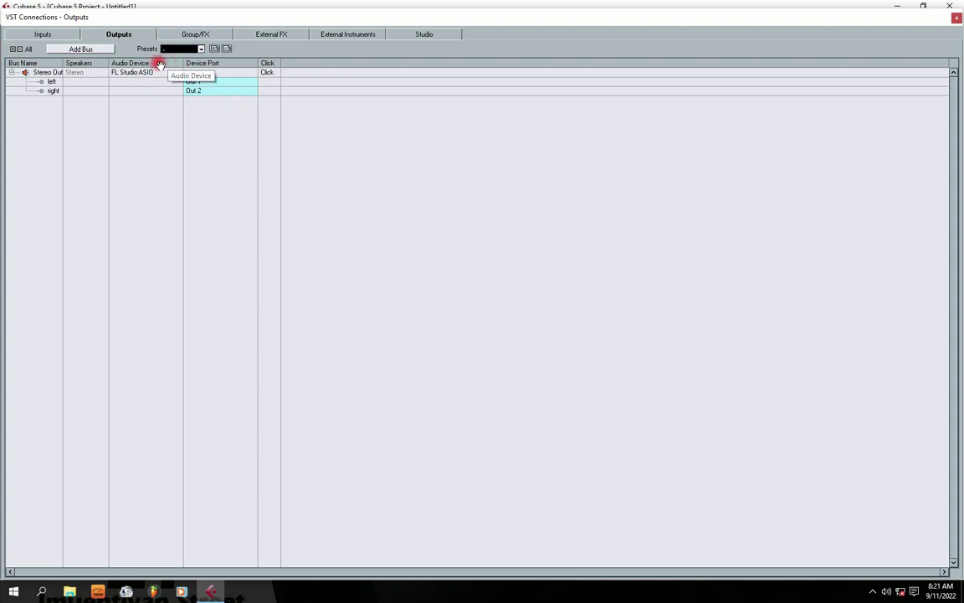
{"action": "left_click", "coordinate": [42, 35]}
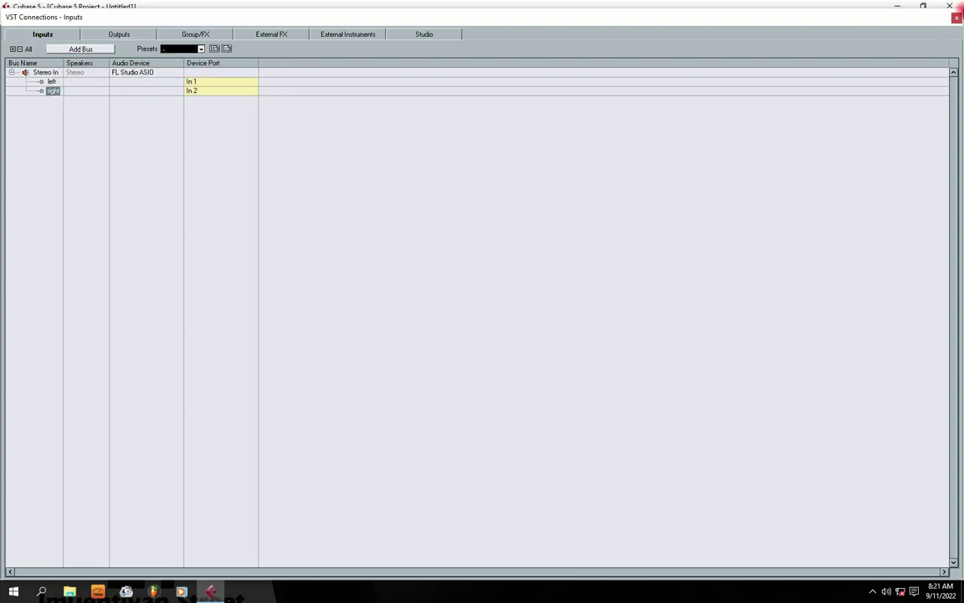
{"action": "left_click", "coordinate": [957, 19]}
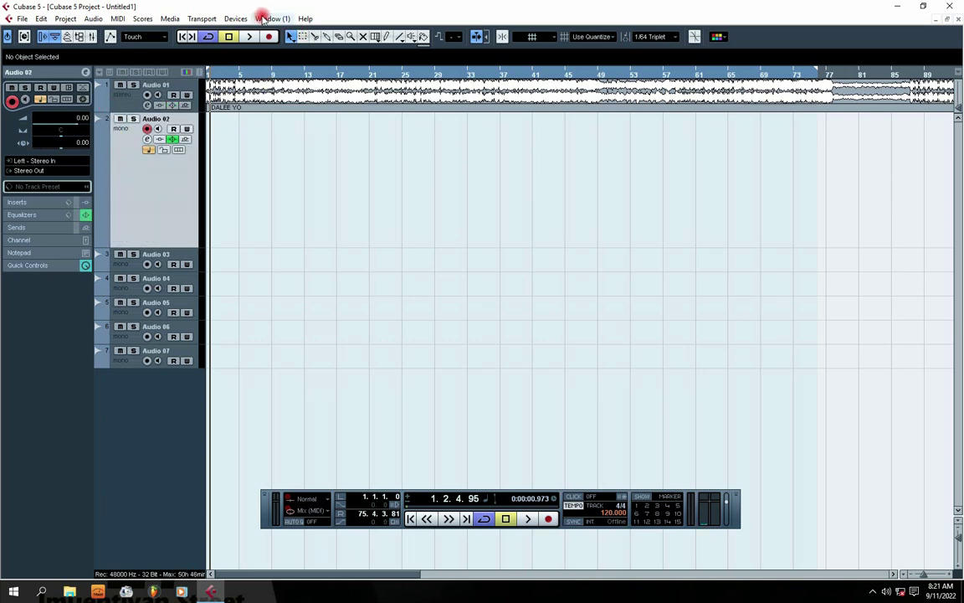
Select FL Studio ASIO as the ASIO driver in Device Setup, dismiss the driver switch question and confirm the settings.
{"action": "left_click", "coordinate": [235, 18]}
{"action": "left_click", "coordinate": [296, 243]}
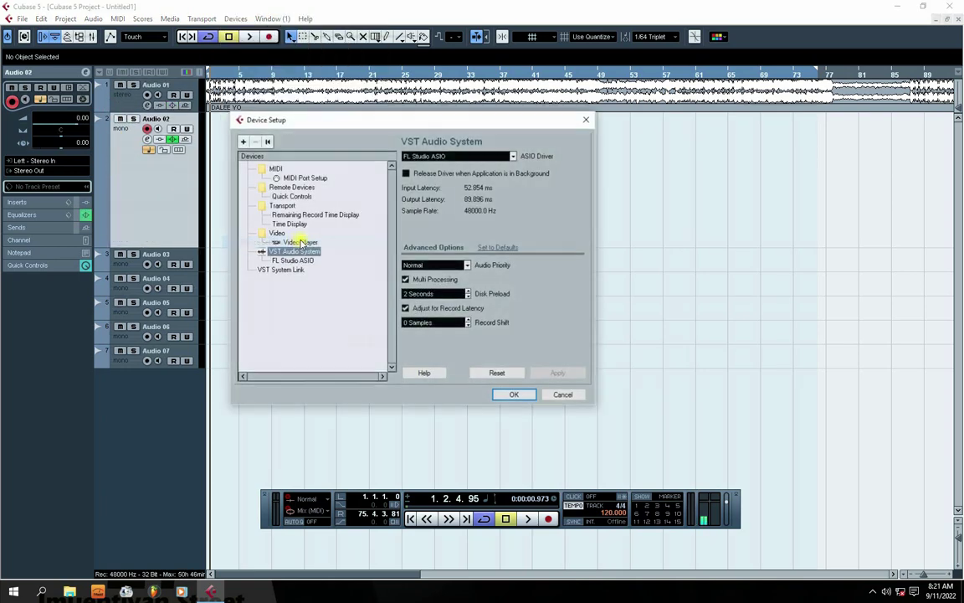
{"action": "left_click_drag", "start_coordinate": [418, 123], "coordinate": [460, 125]}
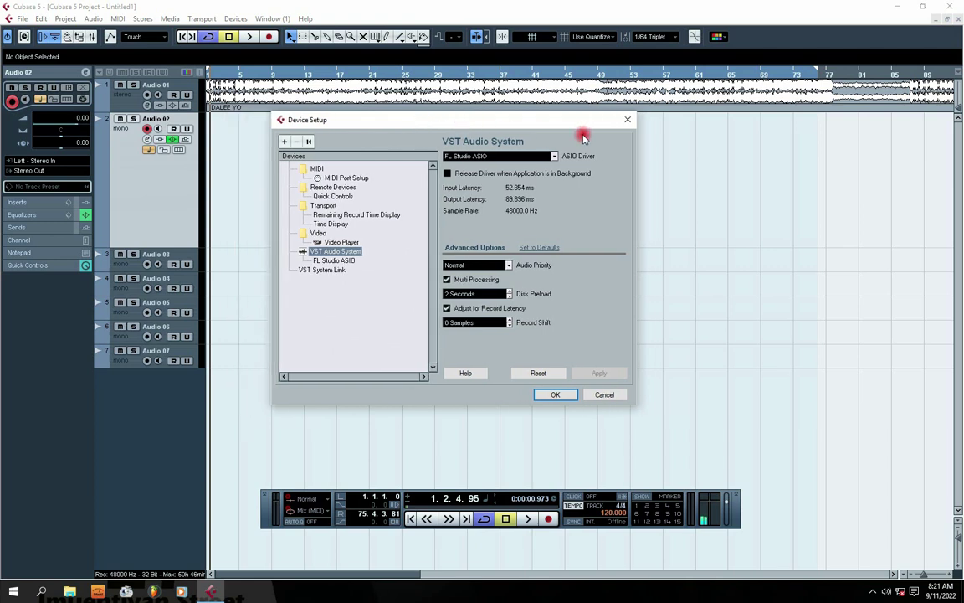
{"action": "left_click", "coordinate": [556, 158]}
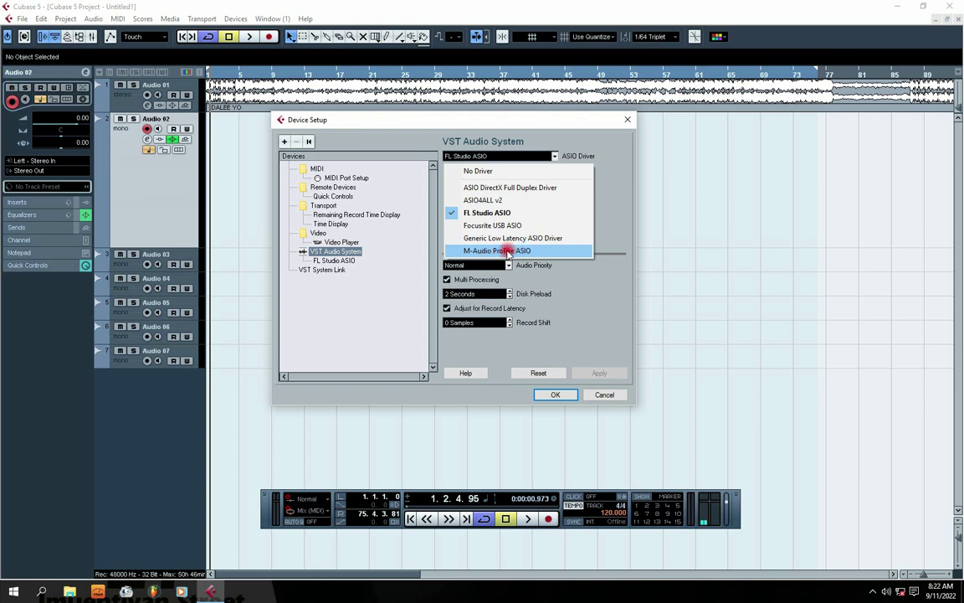
{"action": "left_click", "coordinate": [475, 213]}
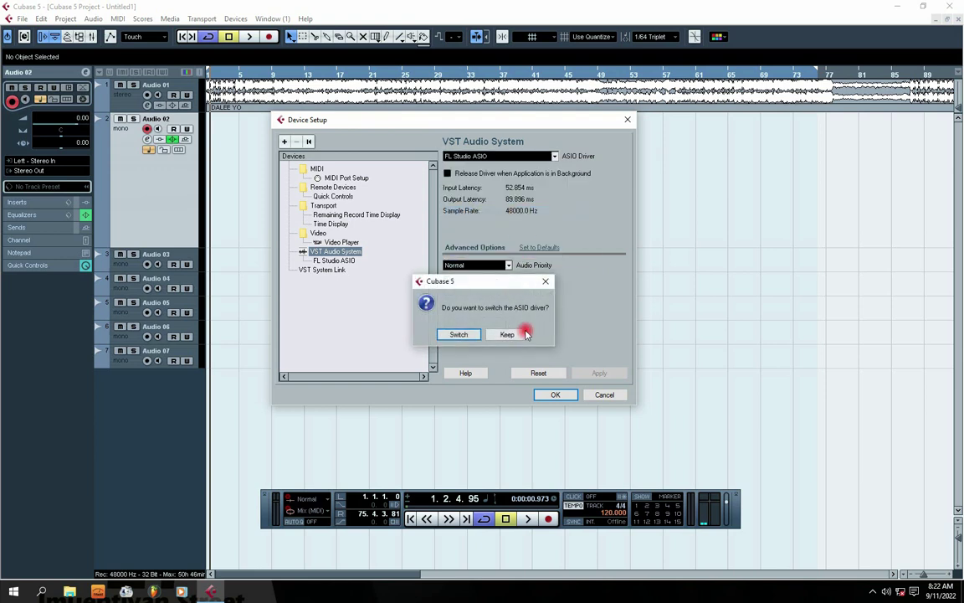
{"action": "left_click", "coordinate": [545, 287]}
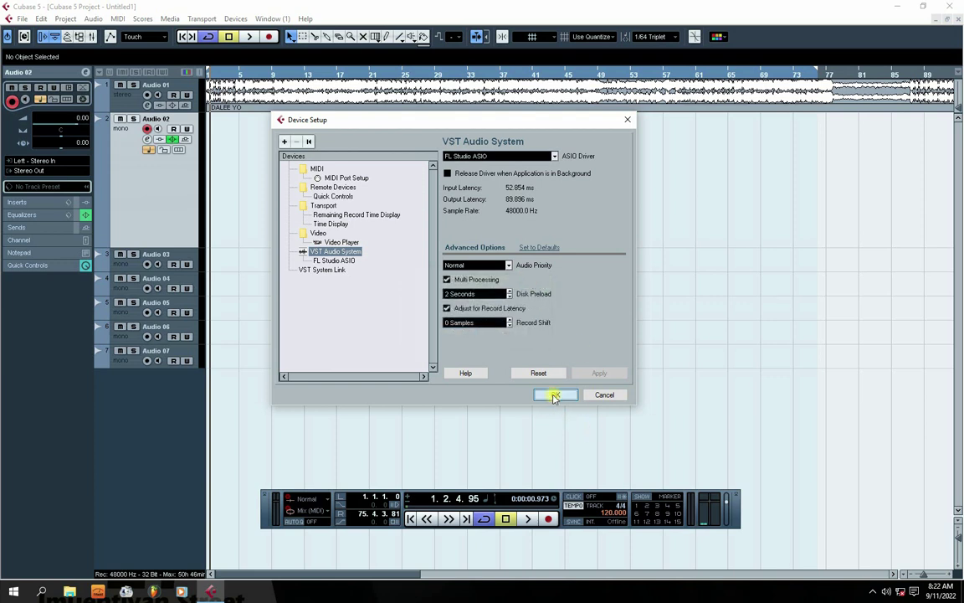
{"action": "left_click", "coordinate": [553, 396]}
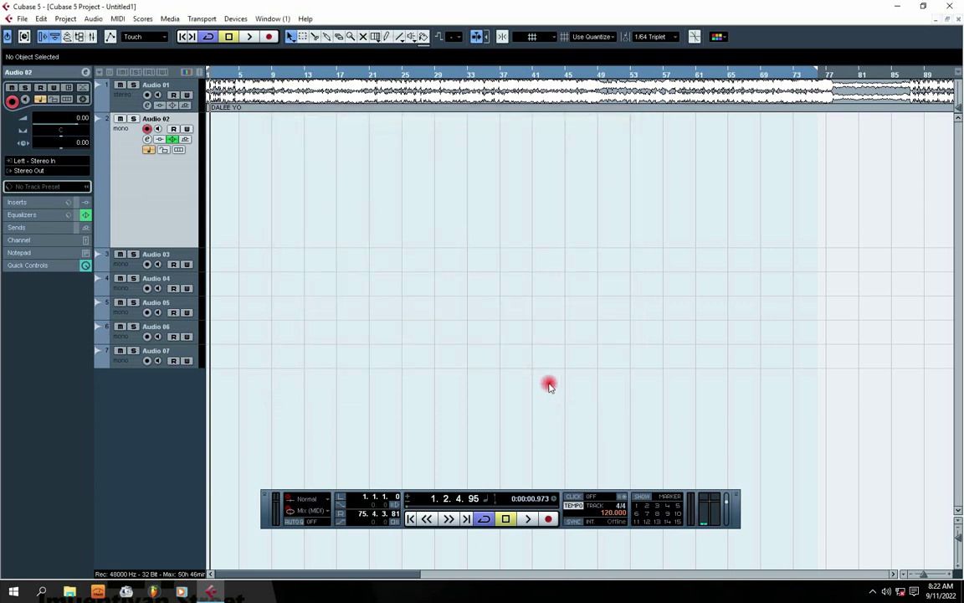
Move the transport panel higher and reduce the heights of the Audio 02 to Audio 05 tracks.
{"action": "left_click_drag", "start_coordinate": [557, 494], "coordinate": [538, 430]}
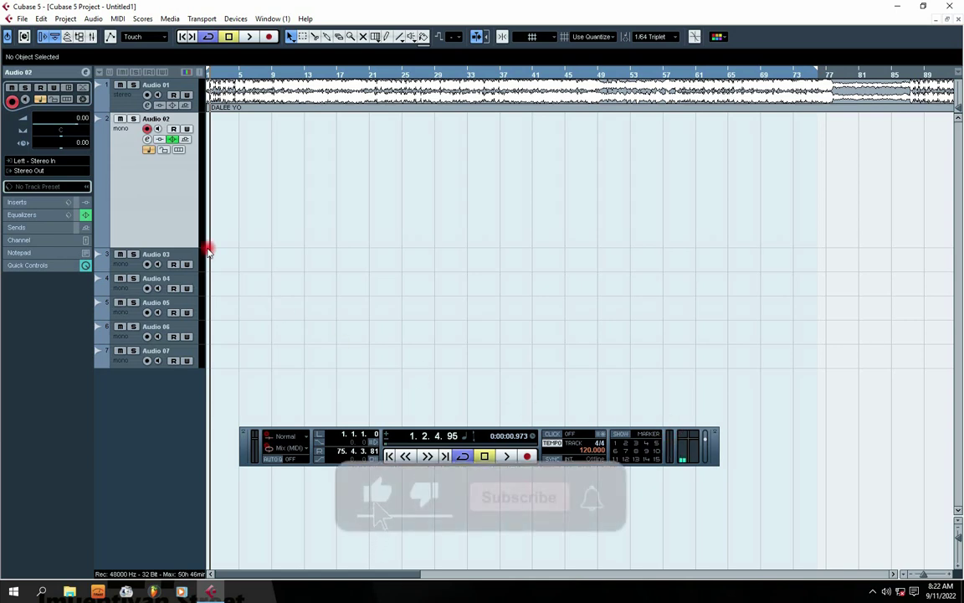
{"action": "left_click", "coordinate": [107, 97]}
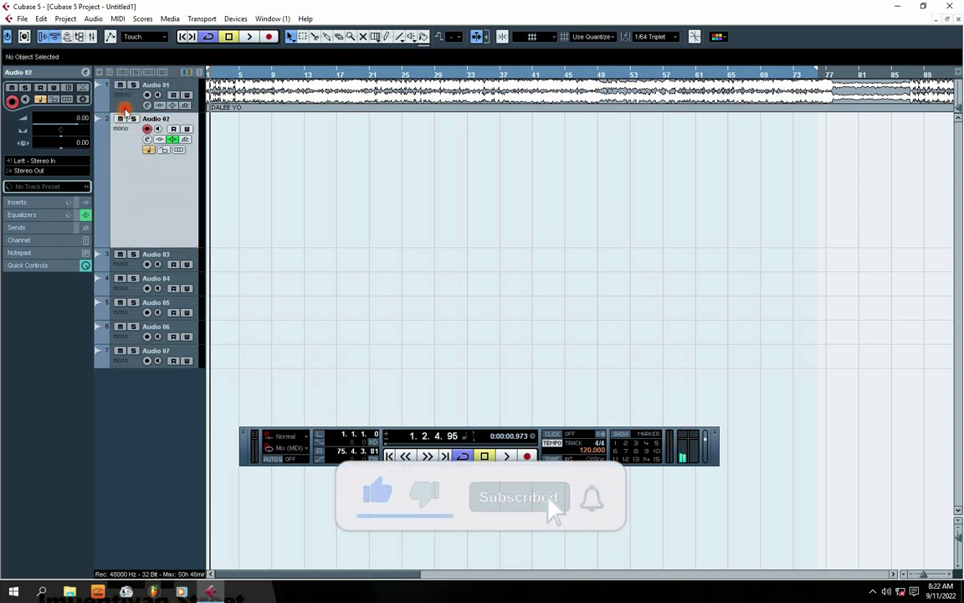
{"action": "left_click", "coordinate": [138, 170]}
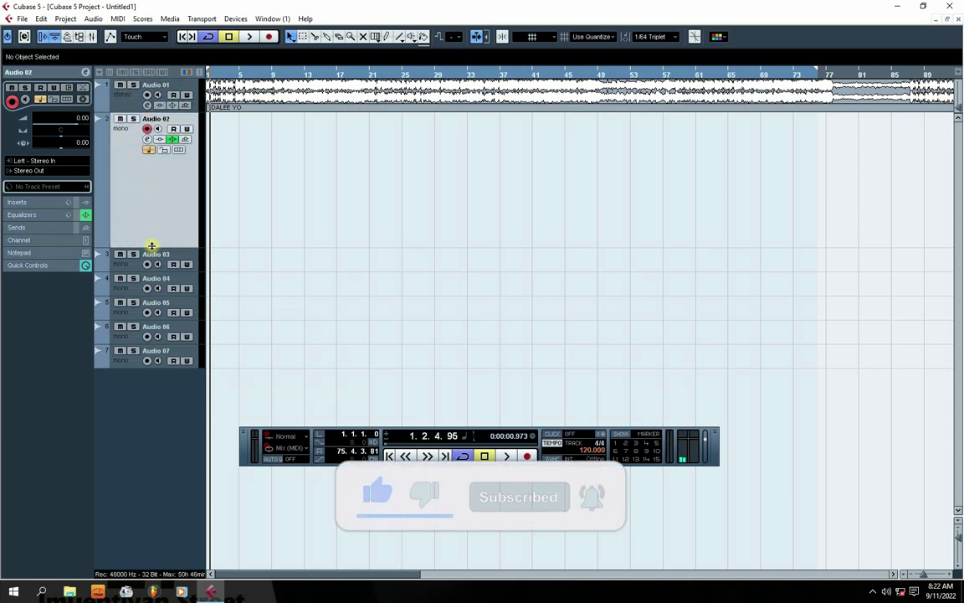
{"action": "left_click_drag", "start_coordinate": [151, 245], "coordinate": [124, 171]}
{"action": "left_click", "coordinate": [132, 173]}
{"action": "left_click", "coordinate": [125, 175]}
Delete the Audio 07, Audio 06 and Audio 05 tracks.
{"action": "left_click", "coordinate": [125, 205]}
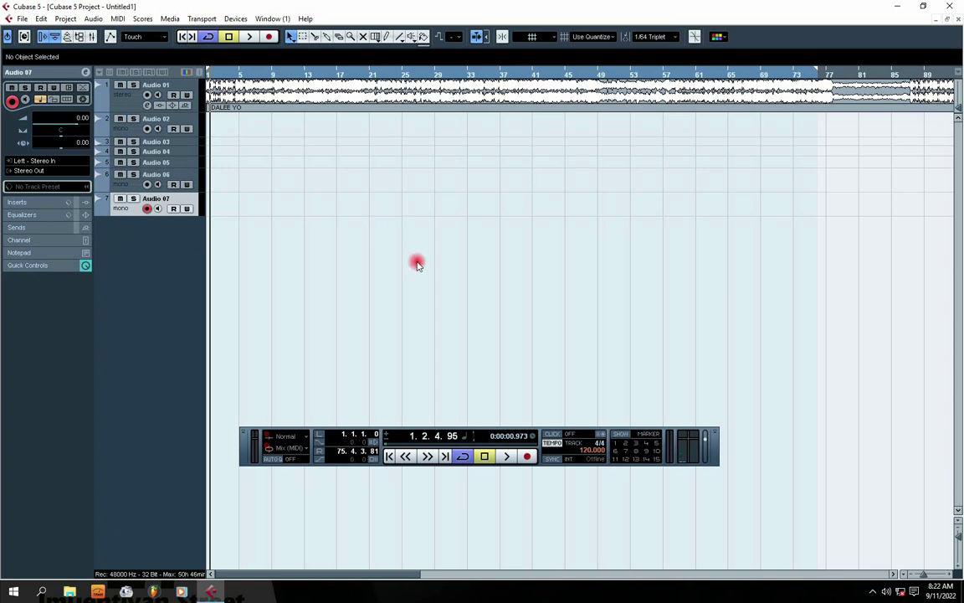
{"action": "key", "text": "Delete"}
{"action": "key", "text": "Delete"}
{"action": "key", "text": "Delete"}
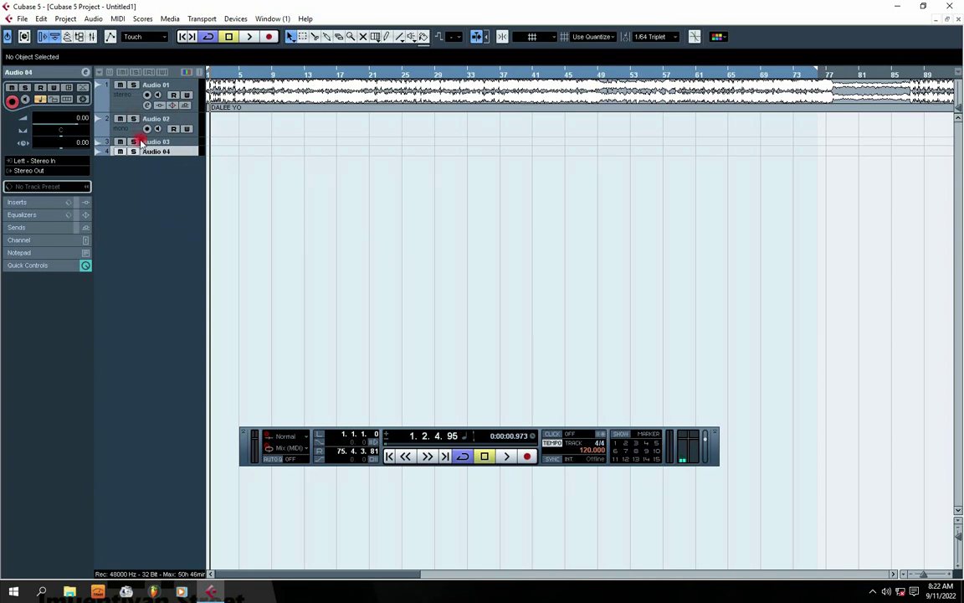
Shrink the Audio 01 and Audio 02 tracks to a compact height.
{"action": "left_click_drag", "start_coordinate": [140, 134], "coordinate": [139, 96]}
{"action": "left_click", "coordinate": [146, 97]}
{"action": "left_click", "coordinate": [163, 119]}
Add one audio track with the Mono configuration to the project.
{"action": "right_click", "coordinate": [129, 171]}
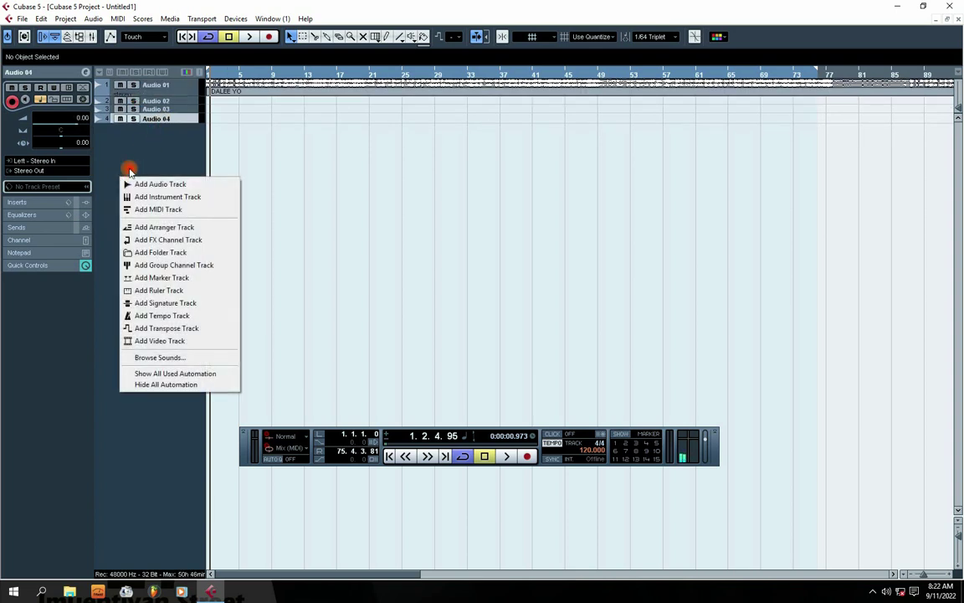
{"action": "left_click", "coordinate": [90, 266]}
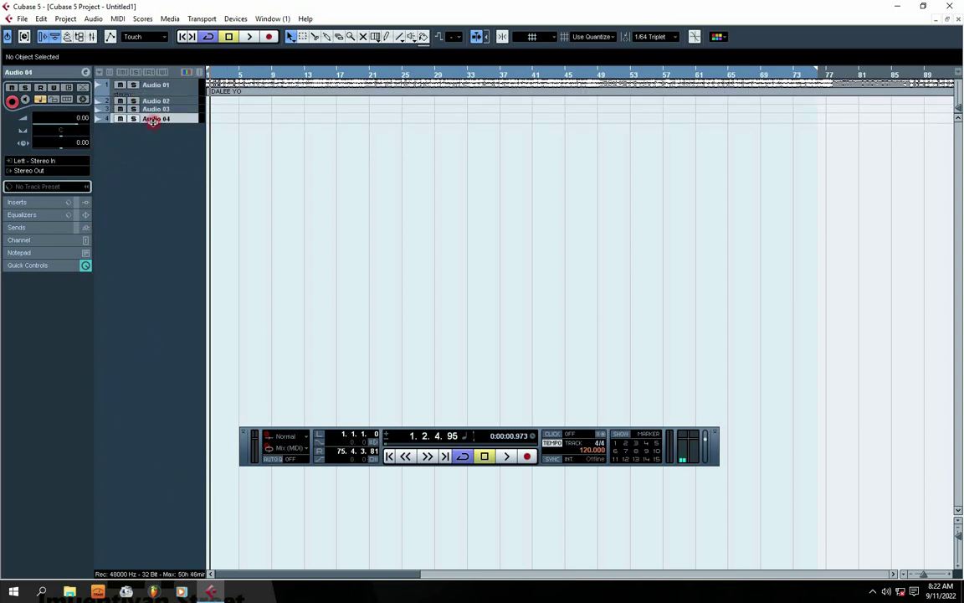
{"action": "right_click", "coordinate": [128, 171]}
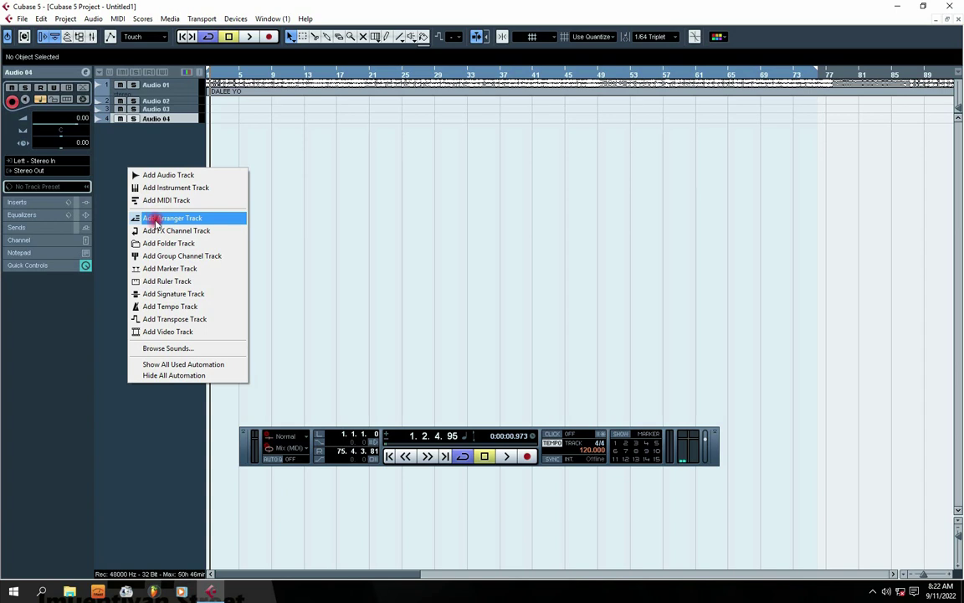
{"action": "left_click", "coordinate": [174, 176]}
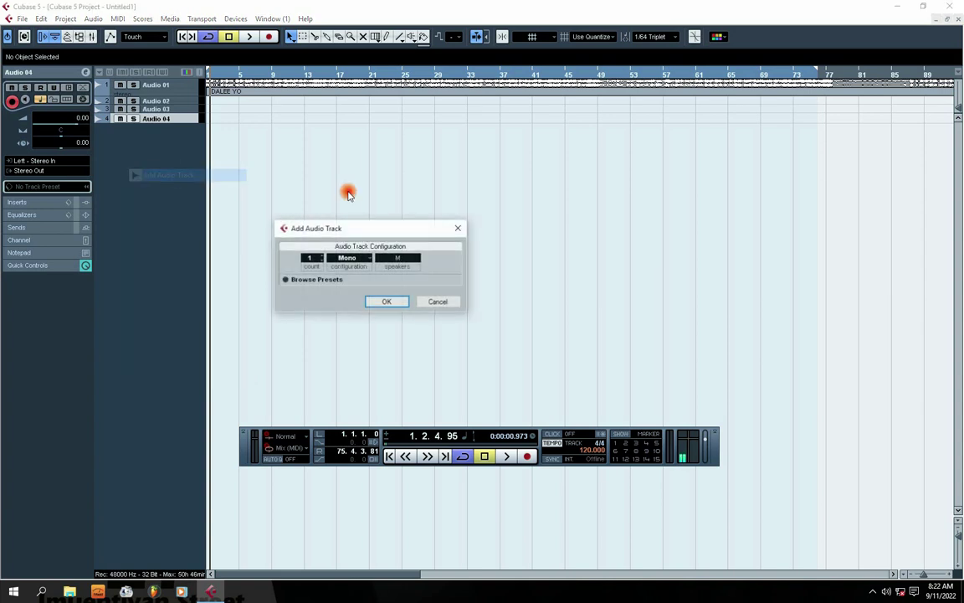
{"action": "left_click", "coordinate": [355, 257]}
{"action": "left_click", "coordinate": [365, 256]}
{"action": "left_click", "coordinate": [383, 302]}
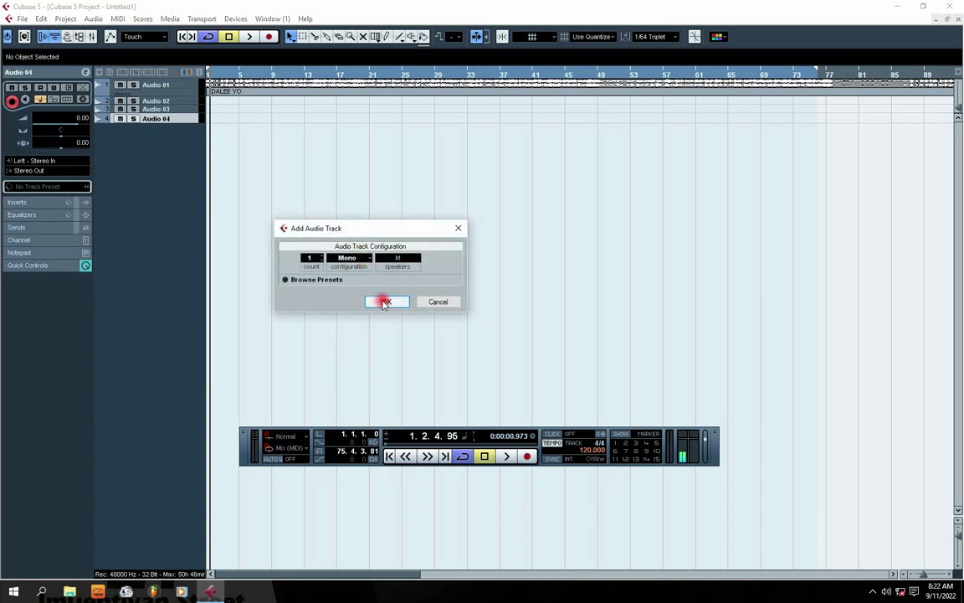
Switch the new audio track's configuration to Stereo and back to Mono, and add the single track.
{"action": "left_click", "coordinate": [361, 257]}
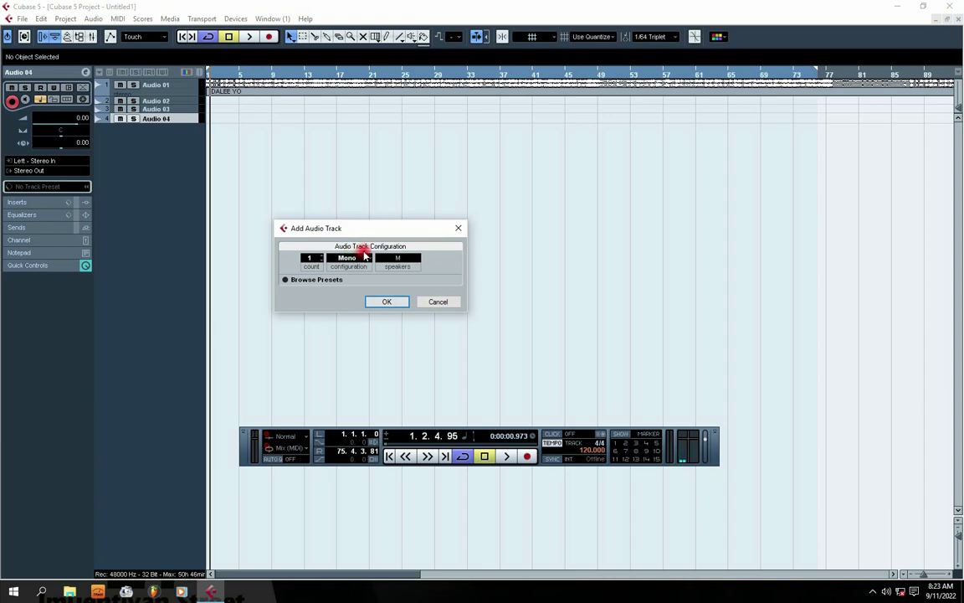
{"action": "left_click", "coordinate": [369, 258]}
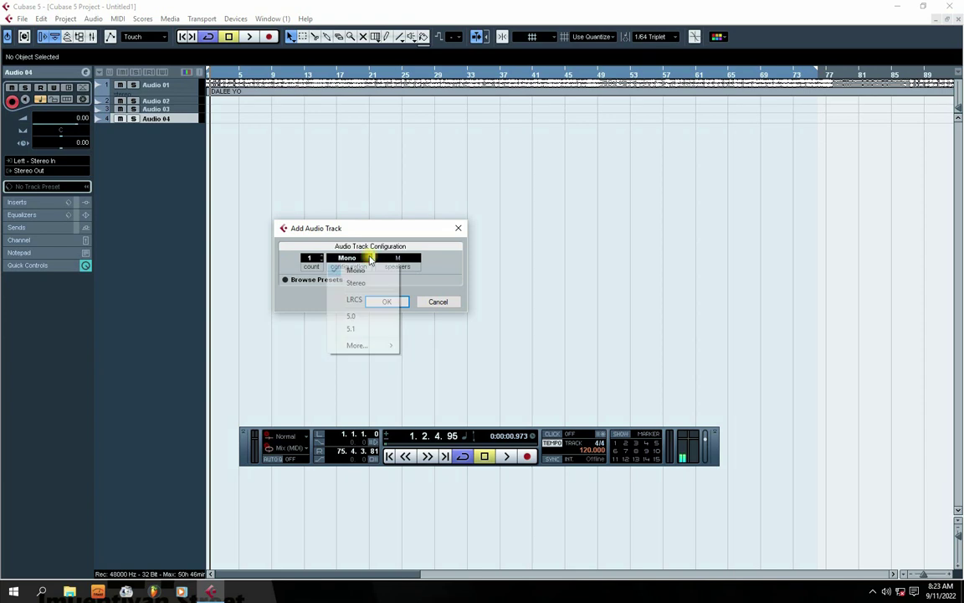
{"action": "left_click", "coordinate": [354, 283]}
{"action": "left_click", "coordinate": [365, 259]}
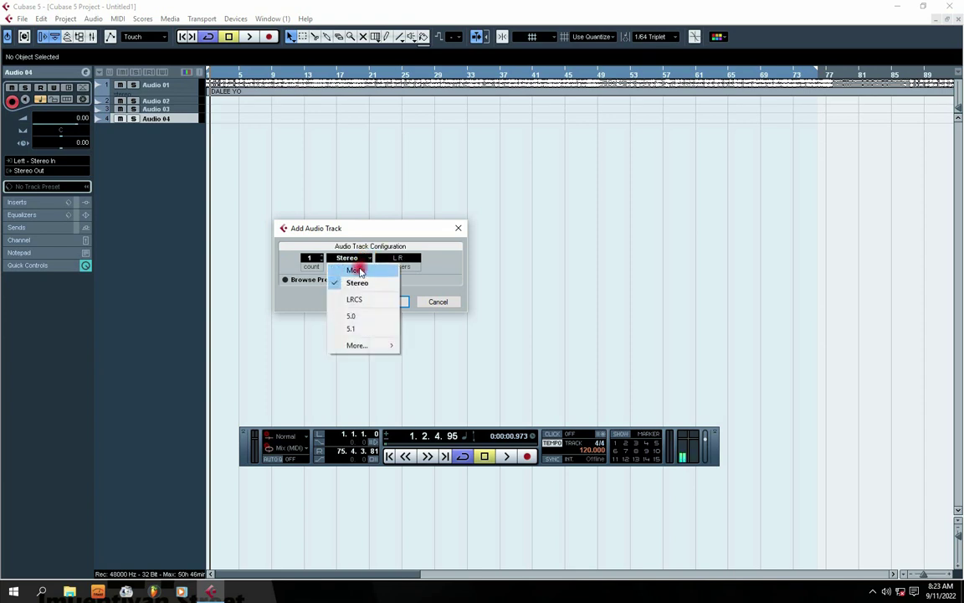
{"action": "left_click", "coordinate": [360, 270]}
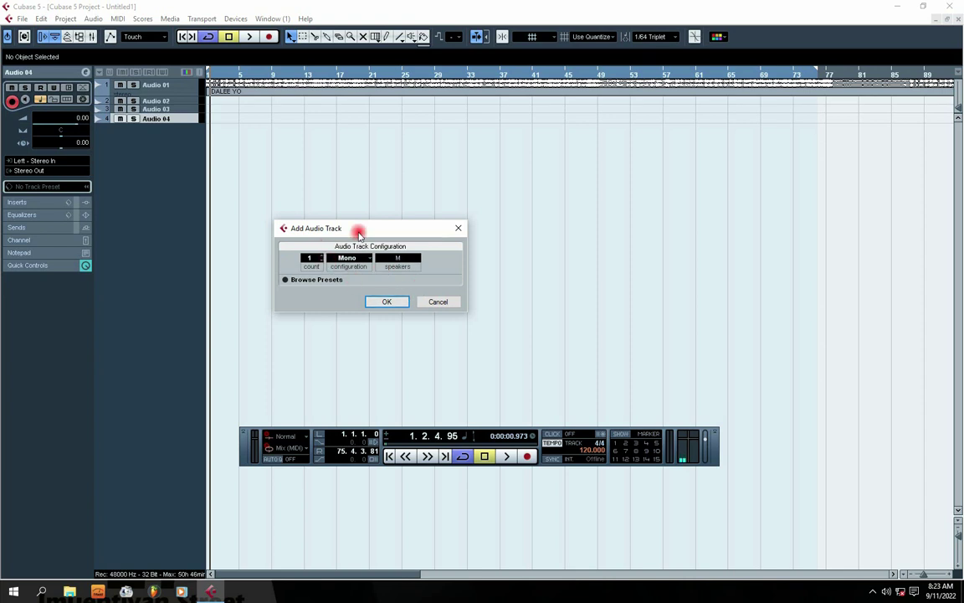
{"action": "left_click_drag", "start_coordinate": [359, 230], "coordinate": [403, 237]}
{"action": "left_click", "coordinate": [432, 305]}
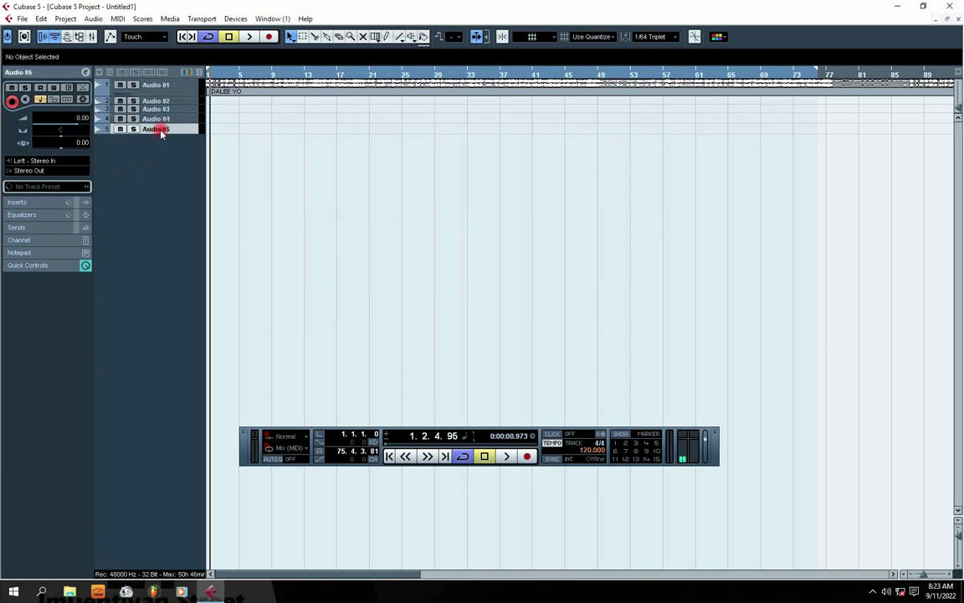
Add seven more audio tracks with the Mono configuration below Audio 05.
{"action": "right_click", "coordinate": [140, 170]}
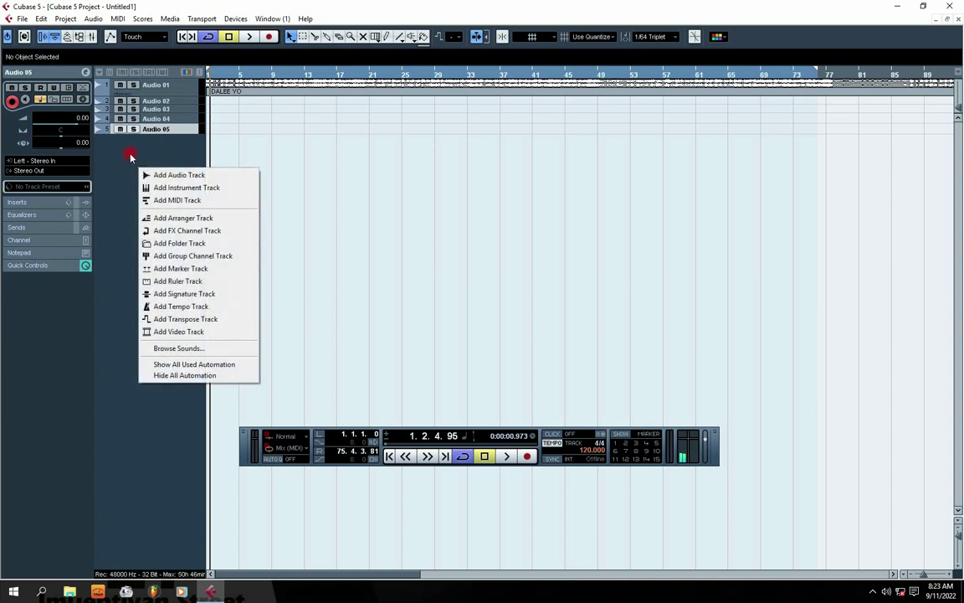
{"action": "right_click", "coordinate": [121, 156]}
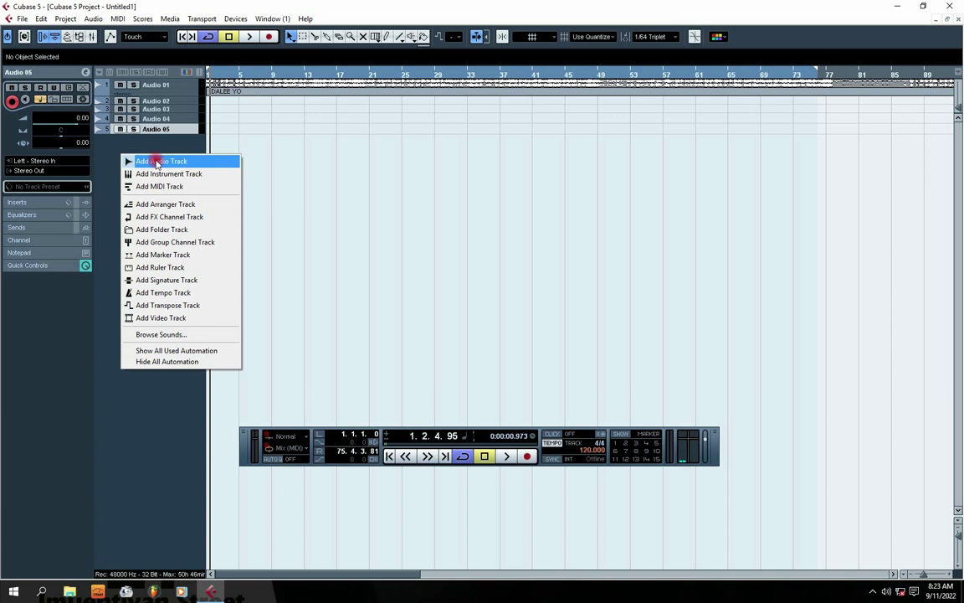
{"action": "right_click", "coordinate": [110, 149]}
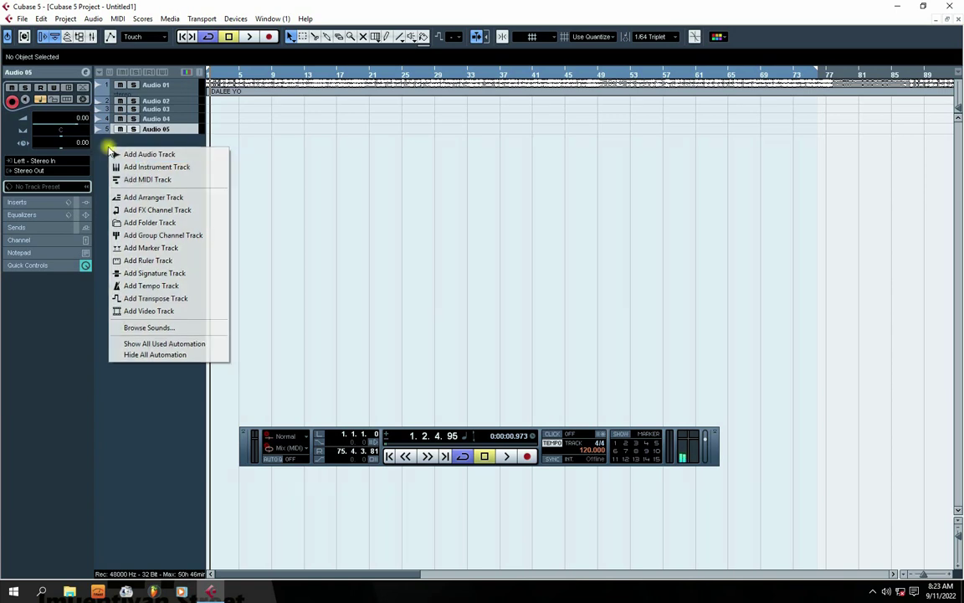
{"action": "left_click", "coordinate": [156, 157]}
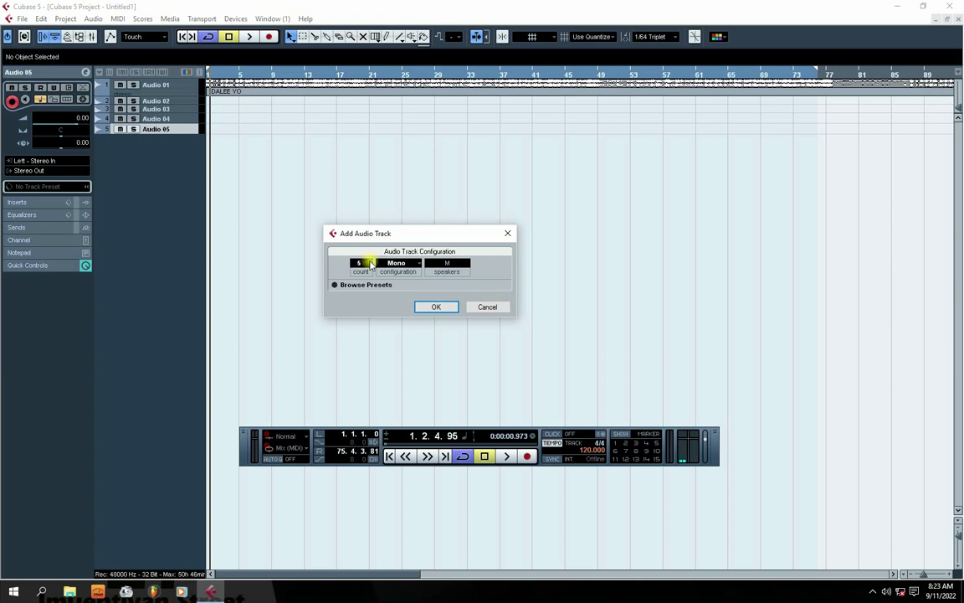
{"action": "left_click", "coordinate": [436, 307]}
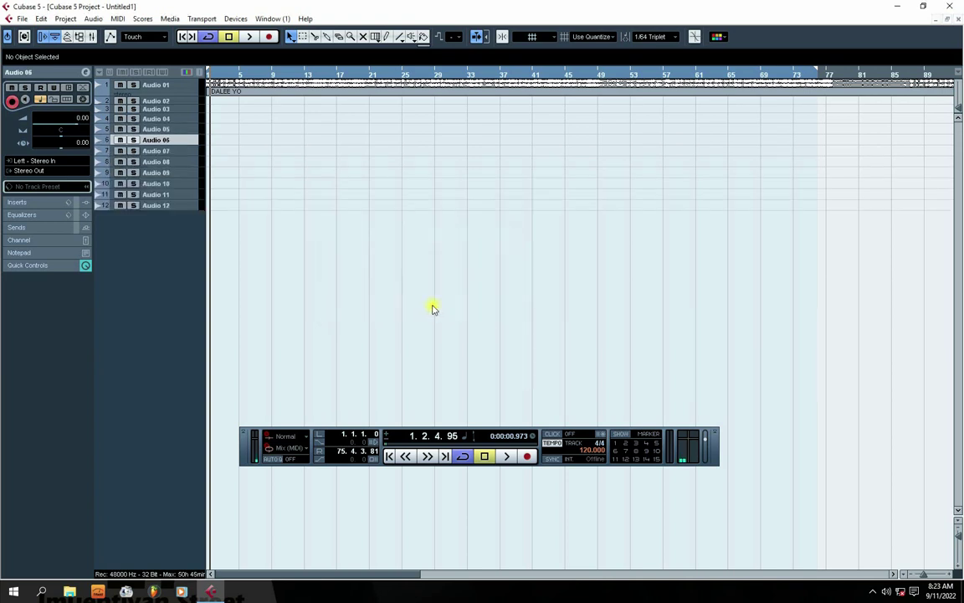
Enlarge the Audio 04 track to a medium height and toggle its record enable off and on again.
{"action": "mouse_move", "coordinate": [177, 205]}
{"action": "left_mouse_down"}
{"action": "mouse_move", "coordinate": [158, 173]}
{"action": "mouse_move", "coordinate": [167, 144]}
{"action": "mouse_move", "coordinate": [173, 209]}
{"action": "left_mouse_up"}
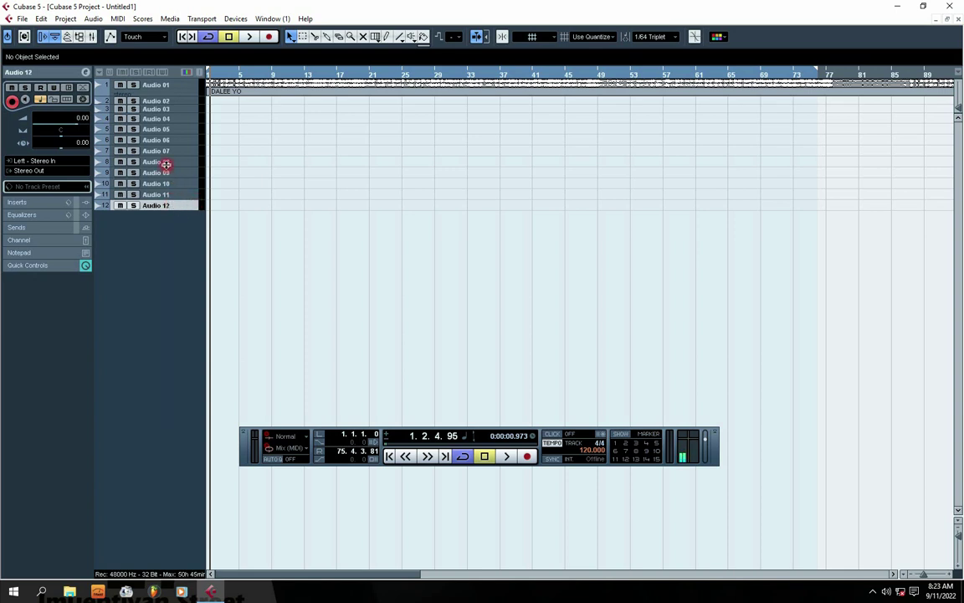
{"action": "left_click_drag", "start_coordinate": [178, 122], "coordinate": [147, 212]}
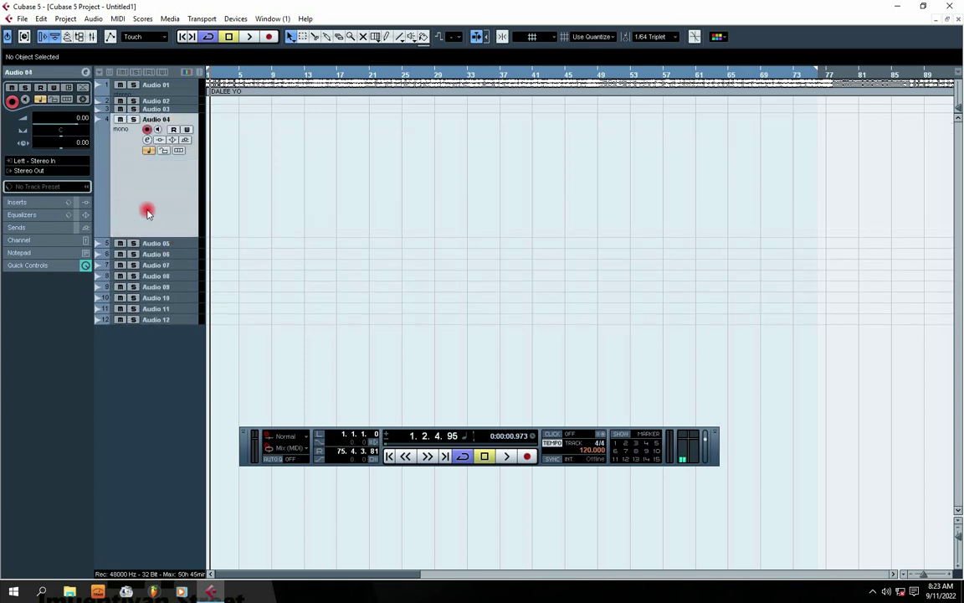
{"action": "left_click", "coordinate": [147, 130]}
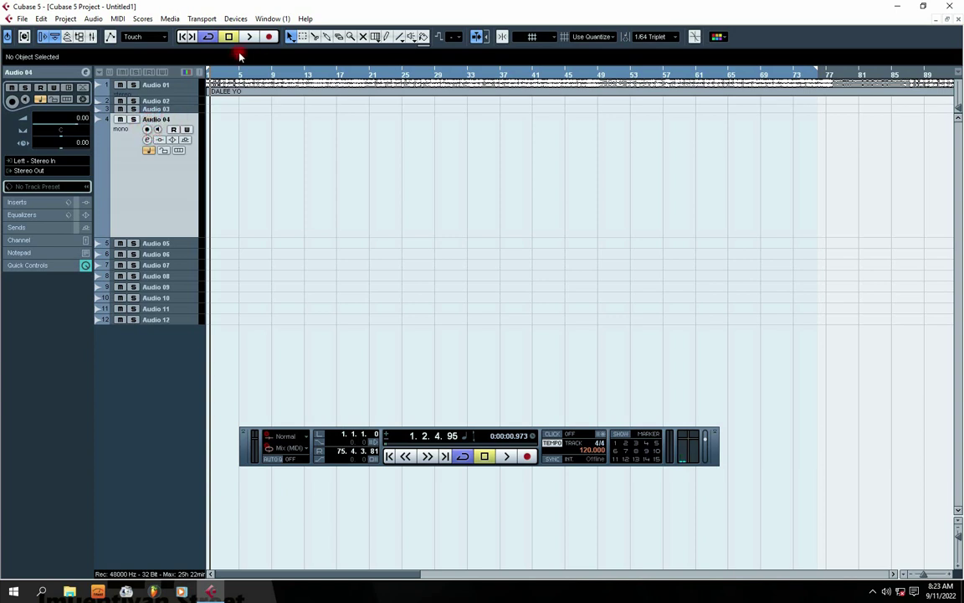
{"action": "left_click", "coordinate": [147, 131]}
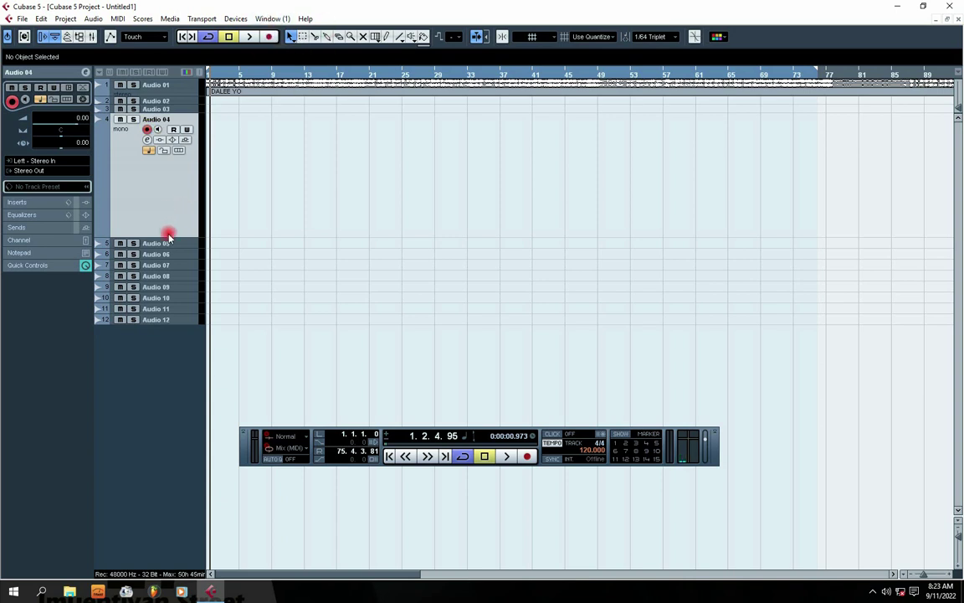
{"action": "left_click_drag", "start_coordinate": [169, 235], "coordinate": [208, 168]}
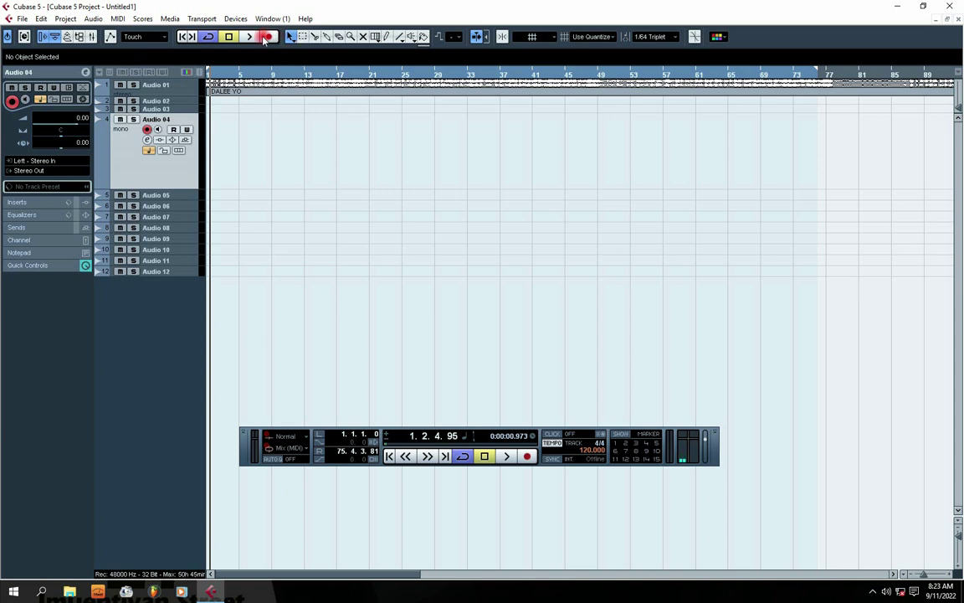
Record a short test take on the Audio 04 track and stop the recording.
{"action": "left_click", "coordinate": [268, 38]}
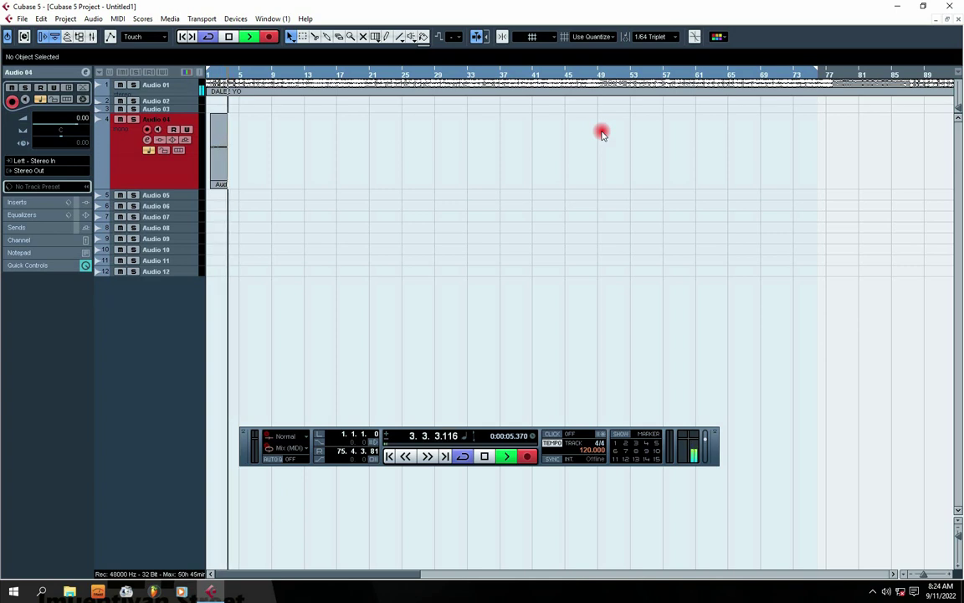
{"action": "left_click", "coordinate": [231, 37]}
{"action": "left_click", "coordinate": [222, 130]}
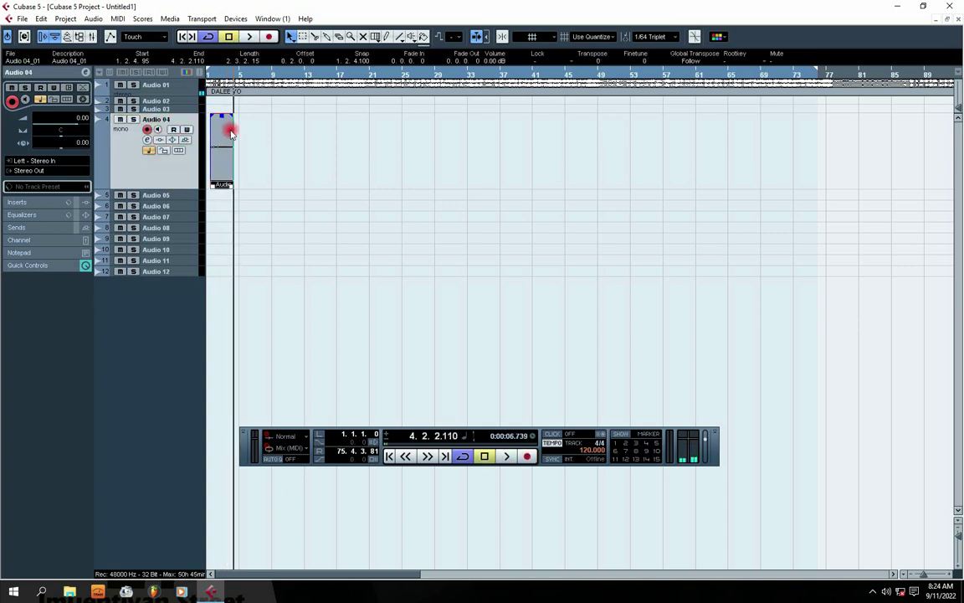
{"action": "left_click", "coordinate": [147, 176]}
{"action": "left_click_drag", "start_coordinate": [177, 187], "coordinate": [181, 192]}
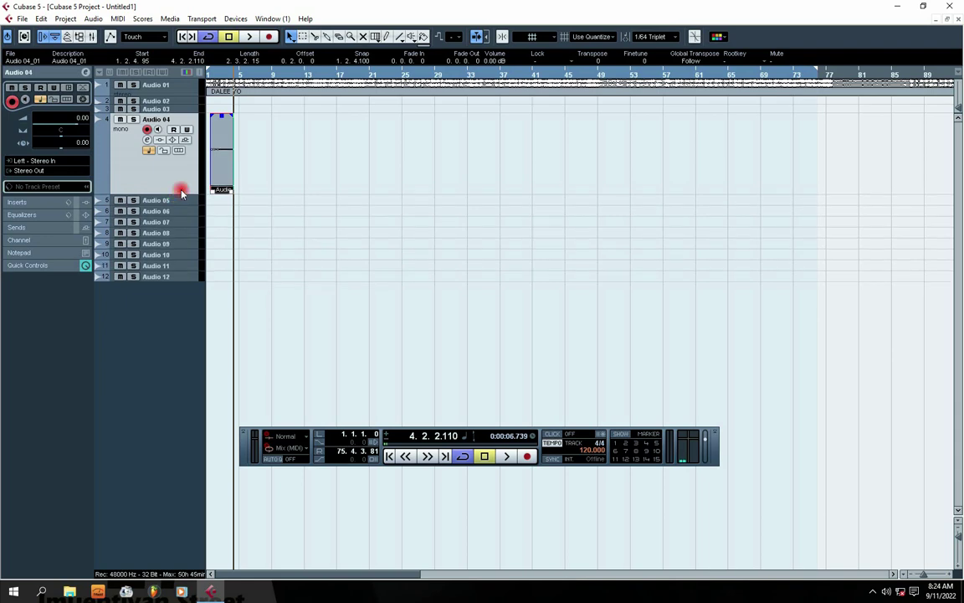
Delete the short test clip from the Audio 04 track.
{"action": "key", "text": "h"}
{"action": "key", "text": "h"}
{"action": "key", "text": "h"}
{"action": "key", "text": "h"}
{"action": "key", "text": "h"}
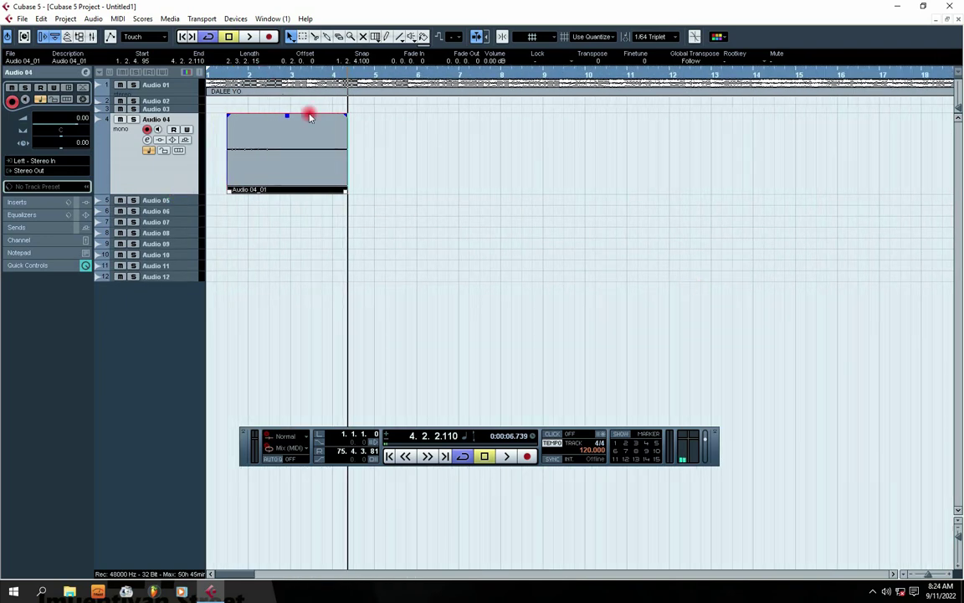
{"action": "left_click_drag", "start_coordinate": [383, 133], "coordinate": [232, 158]}
{"action": "key", "text": "Delete"}
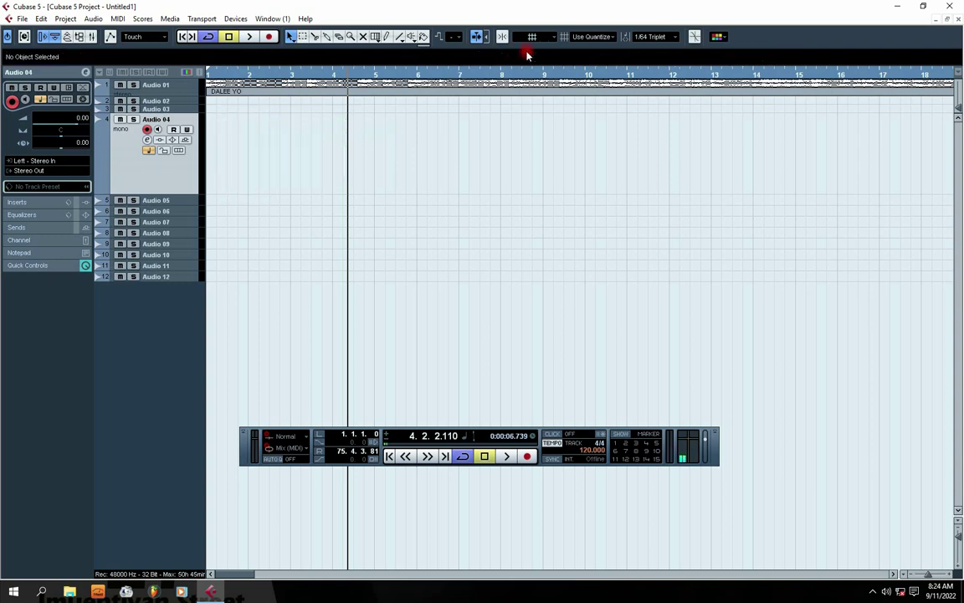
Return the playhead to the project start and start recording on the Audio 04 track.
{"action": "key", "text": "g"}
{"action": "key", "text": "g"}
{"action": "key", "text": "g"}
{"action": "key", "text": "g"}
{"action": "key", "text": "g"}
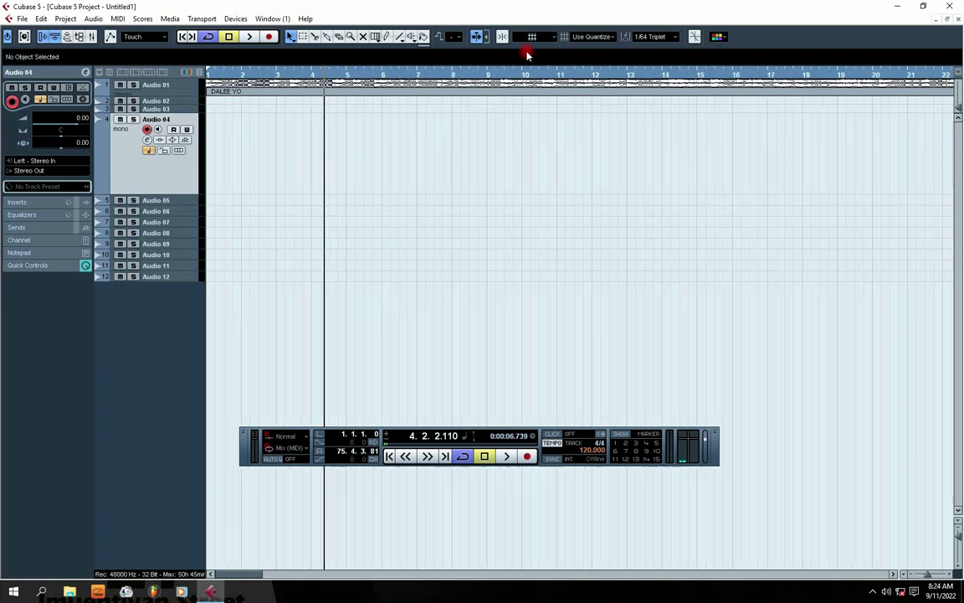
{"action": "key", "text": "g"}
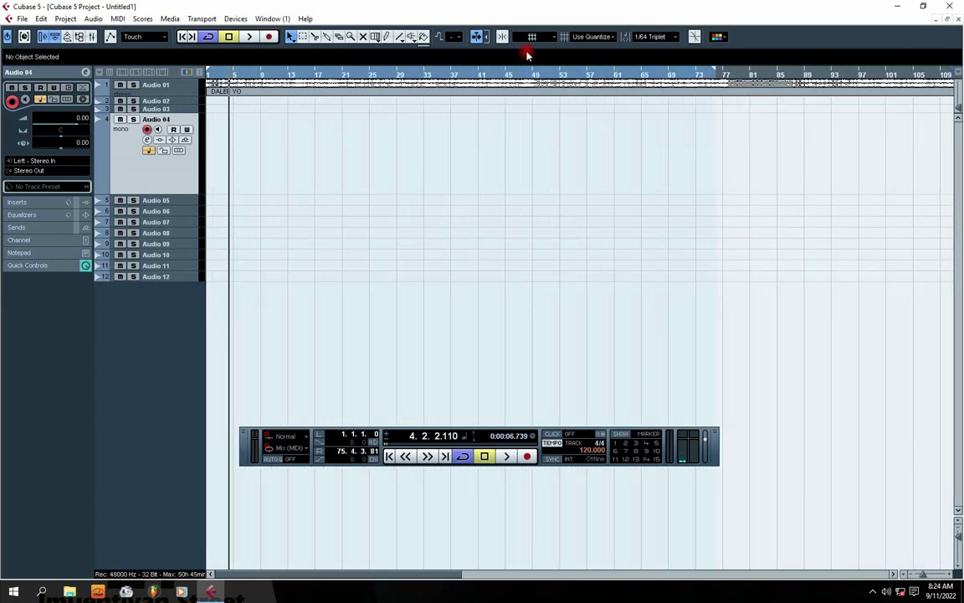
{"action": "left_click", "coordinate": [186, 37]}
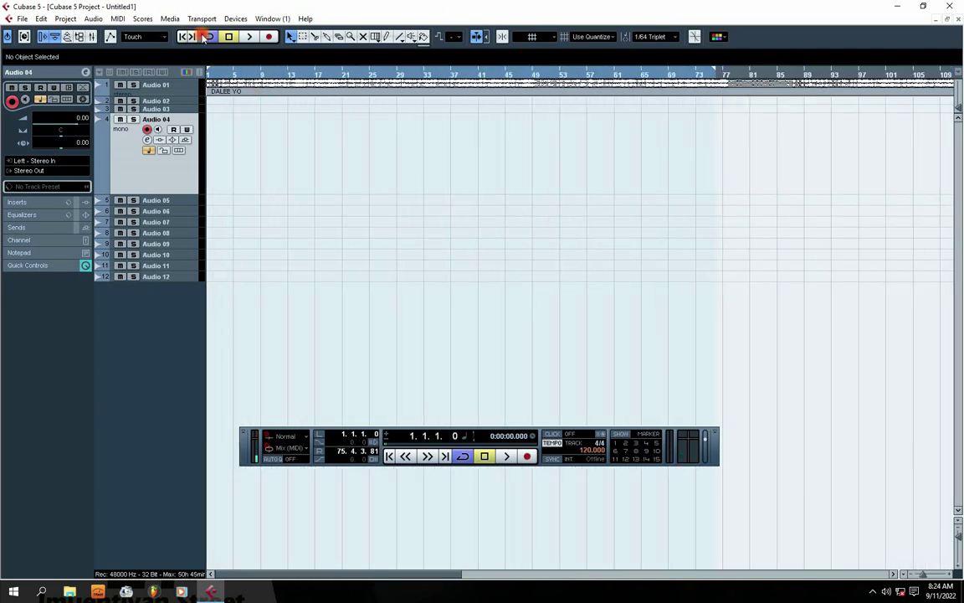
{"action": "left_click", "coordinate": [269, 36]}
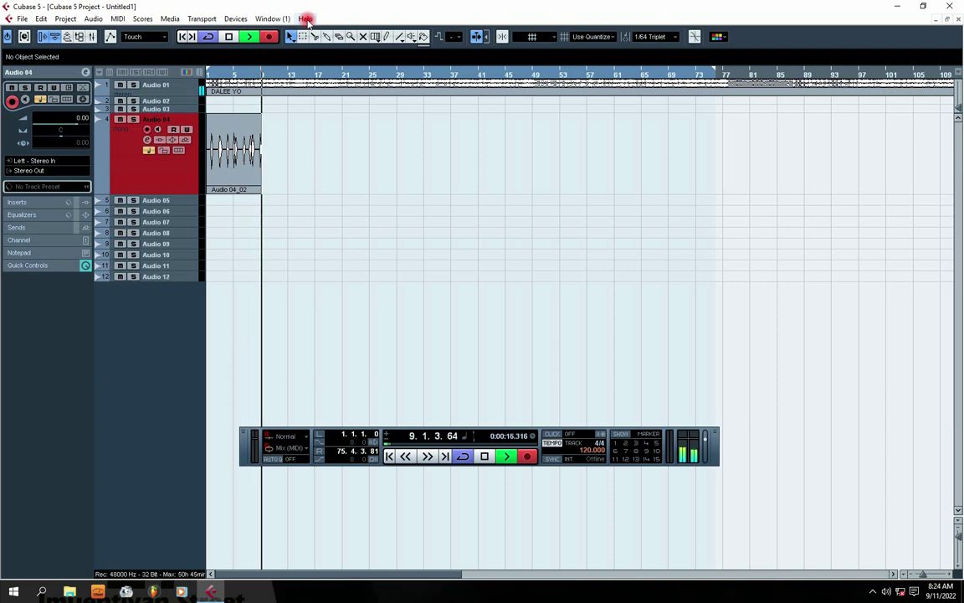
Keep recording on the Audio 04 track until about bar 14 and stop the recording.
{"action": "key", "text": "g"}
{"action": "key", "text": "g"}
{"action": "key", "text": "g"}
{"action": "key", "text": "g"}
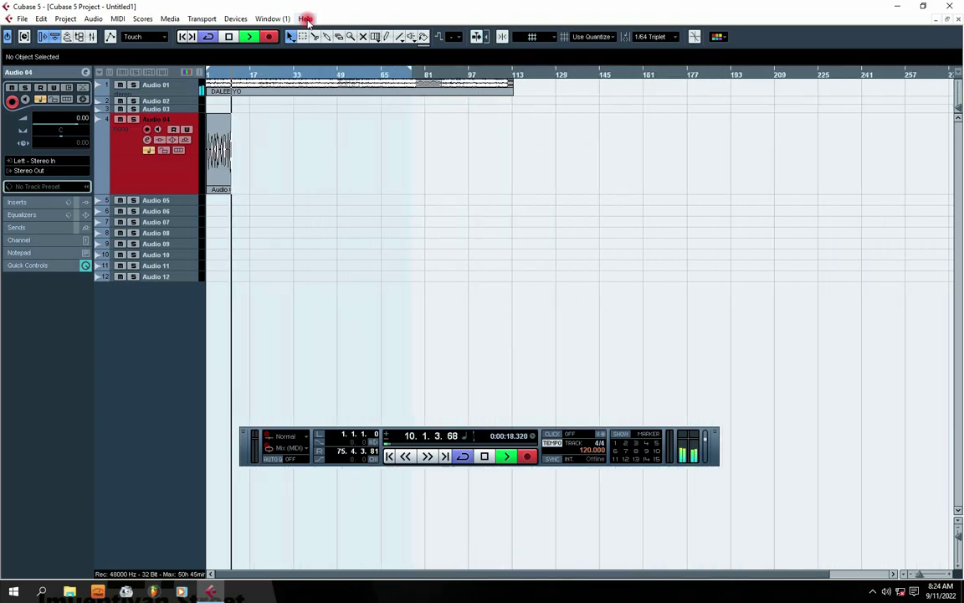
{"action": "key", "text": "h"}
{"action": "key", "text": "h"}
{"action": "key", "text": "h"}
{"action": "key", "text": "h"}
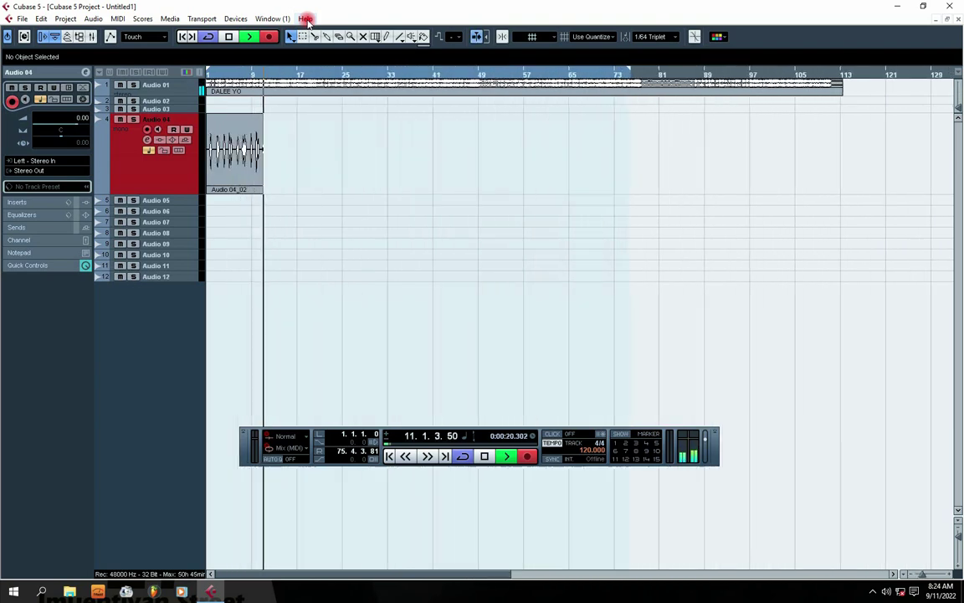
{"action": "key", "text": "h"}
{"action": "key", "text": "h"}
{"action": "key", "text": "h"}
{"action": "key", "text": "h"}
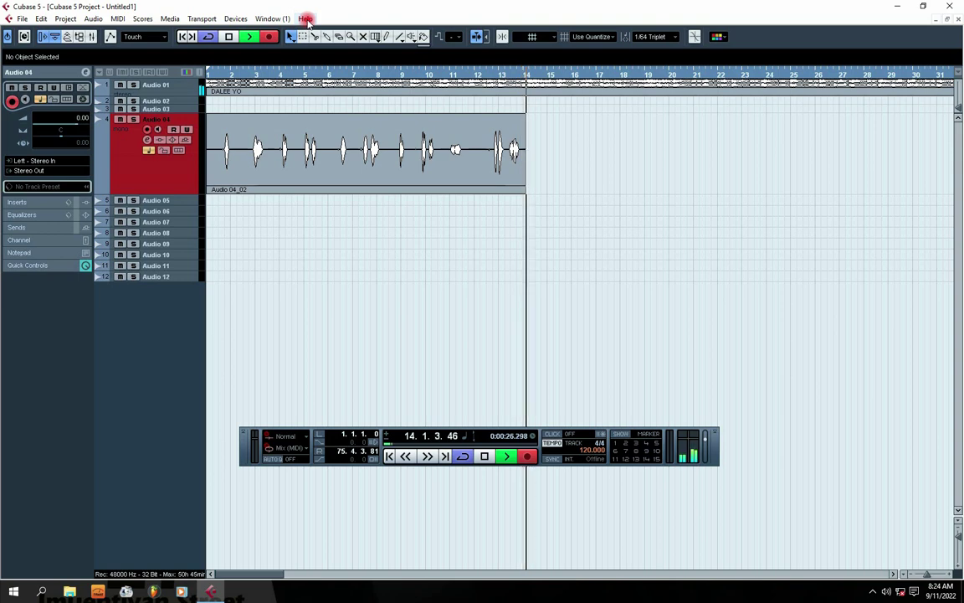
{"action": "key", "text": "space"}
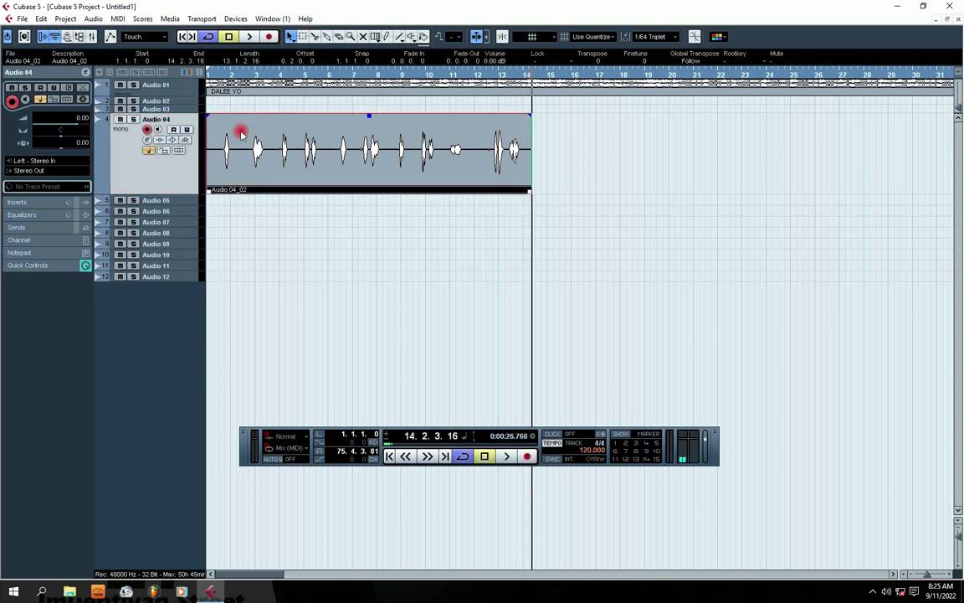
Examine the available ASIO drivers under VST Audio System in Device Setup, keeping FL Studio ASIO selected.
{"action": "left_click", "coordinate": [231, 19]}
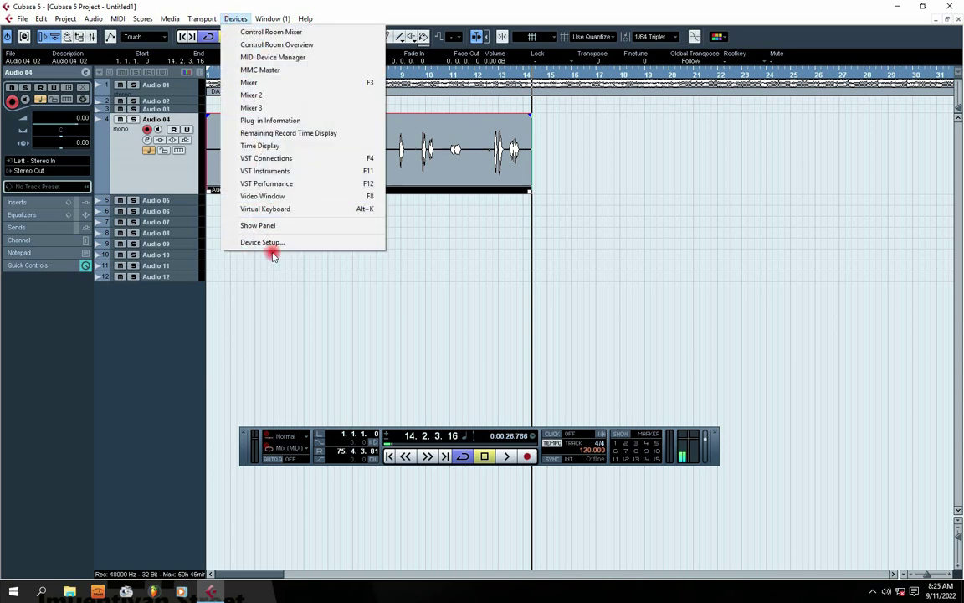
{"action": "left_click", "coordinate": [238, 19]}
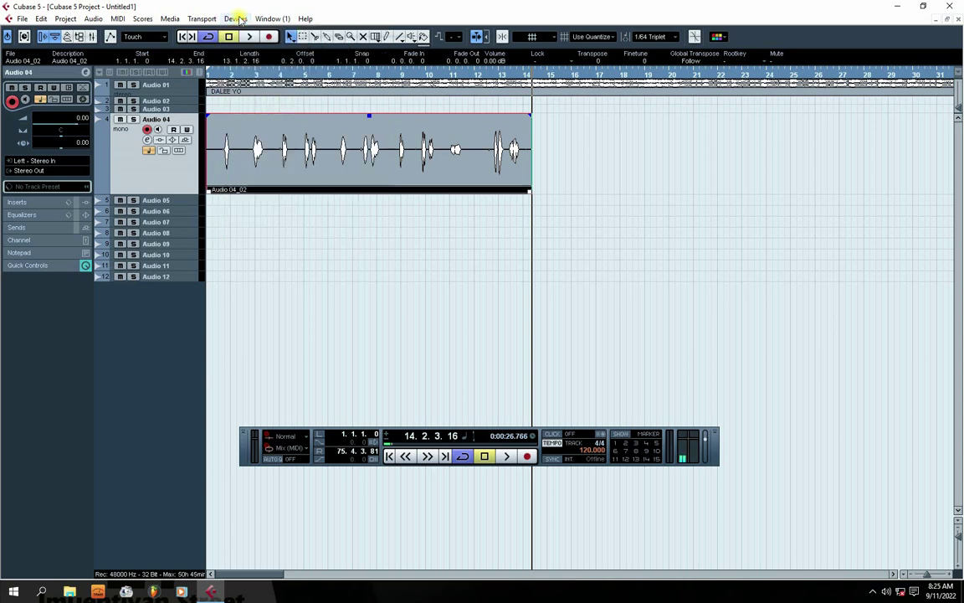
{"action": "left_click", "coordinate": [238, 19]}
{"action": "left_click", "coordinate": [262, 242]}
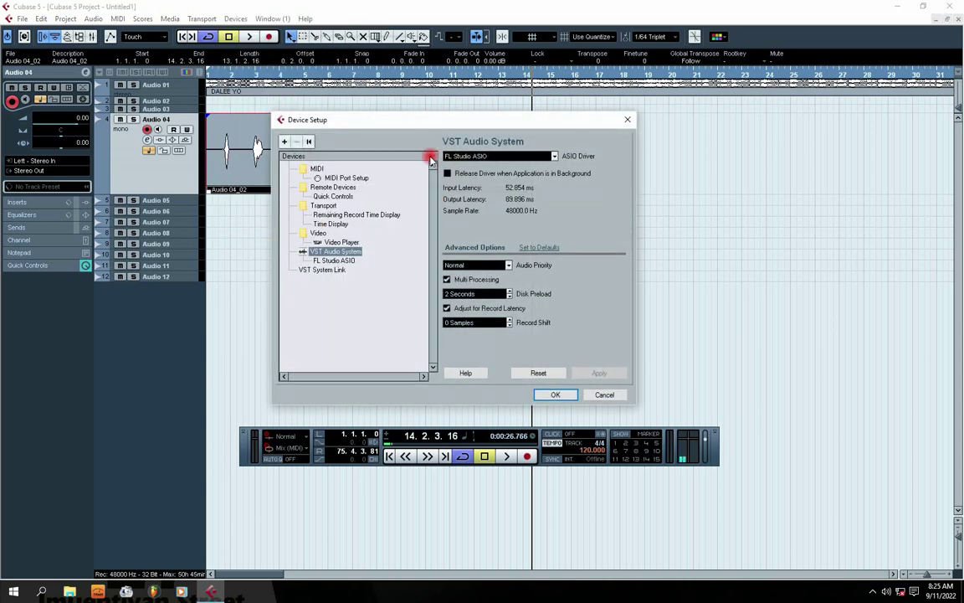
{"action": "left_click", "coordinate": [495, 156]}
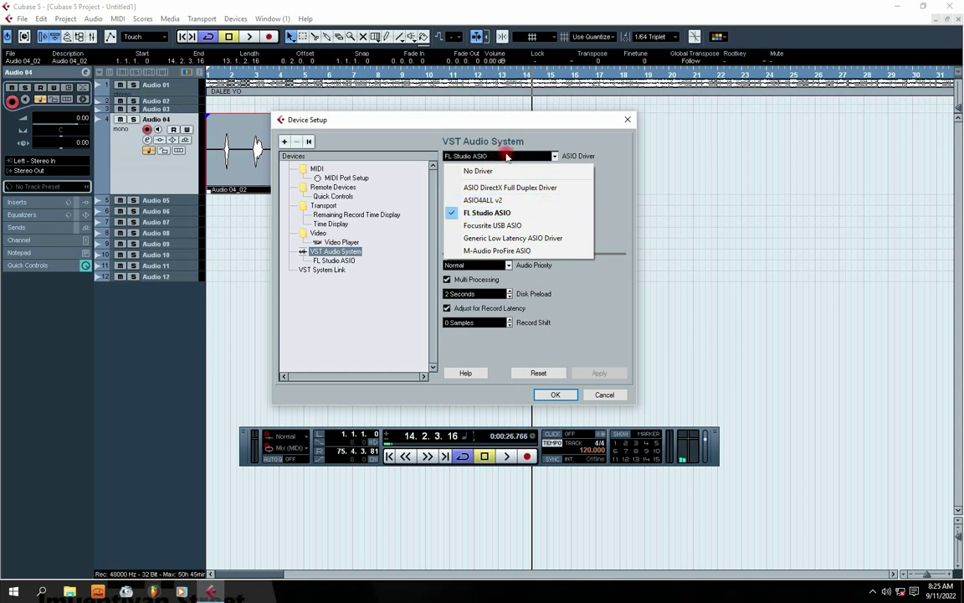
{"action": "left_click", "coordinate": [539, 288]}
{"action": "left_click", "coordinate": [555, 395]}
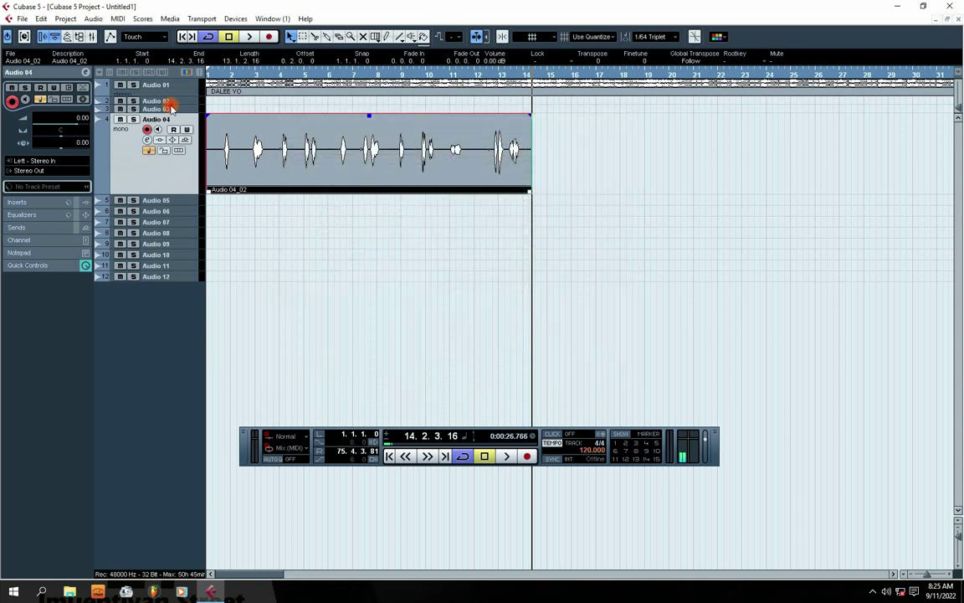
Return the playhead to the project start, show the transport panel and play back the recorded vocal take.
{"action": "left_click", "coordinate": [244, 101]}
{"action": "left_click", "coordinate": [181, 36]}
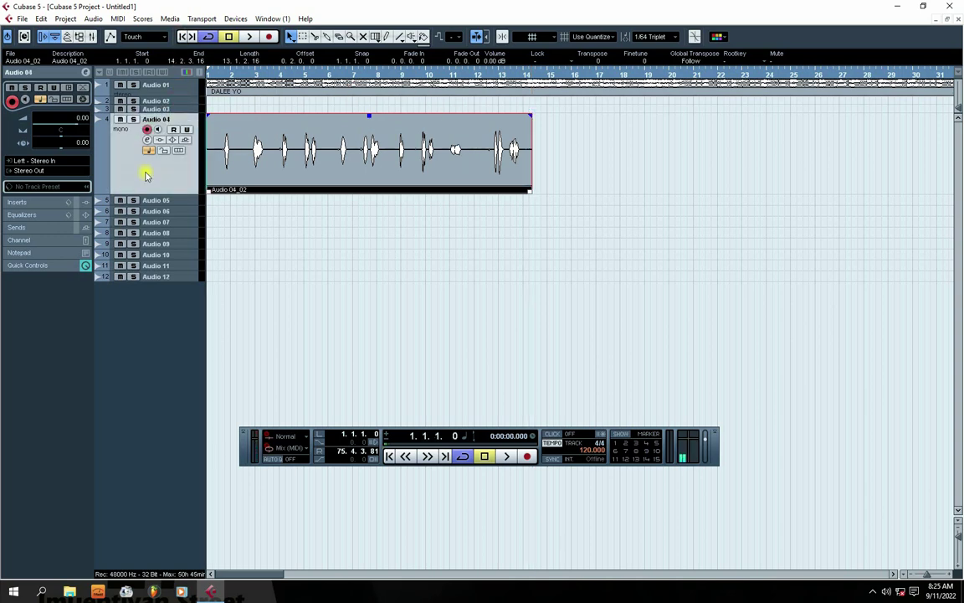
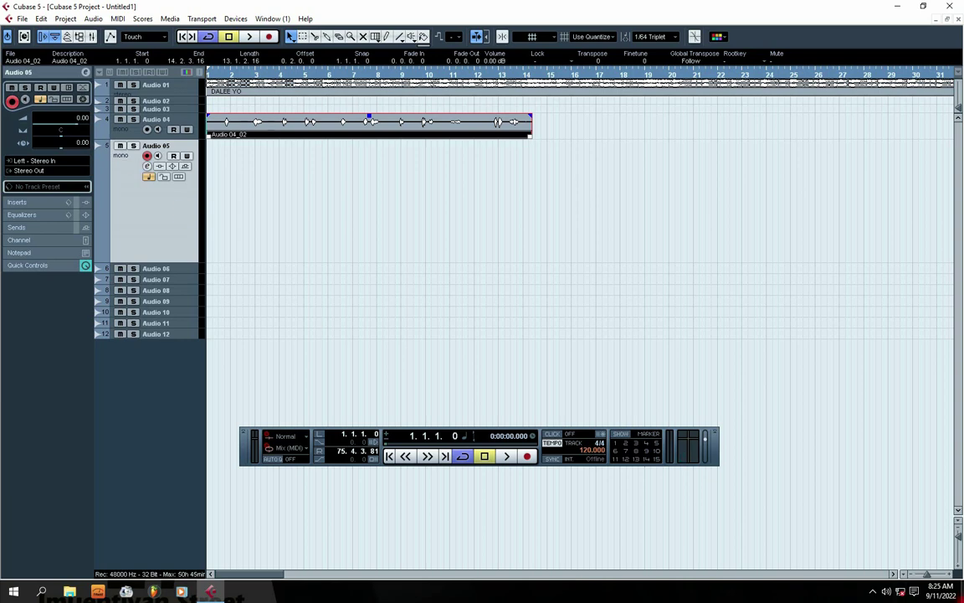
{"action": "left_click", "coordinate": [872, 593]}
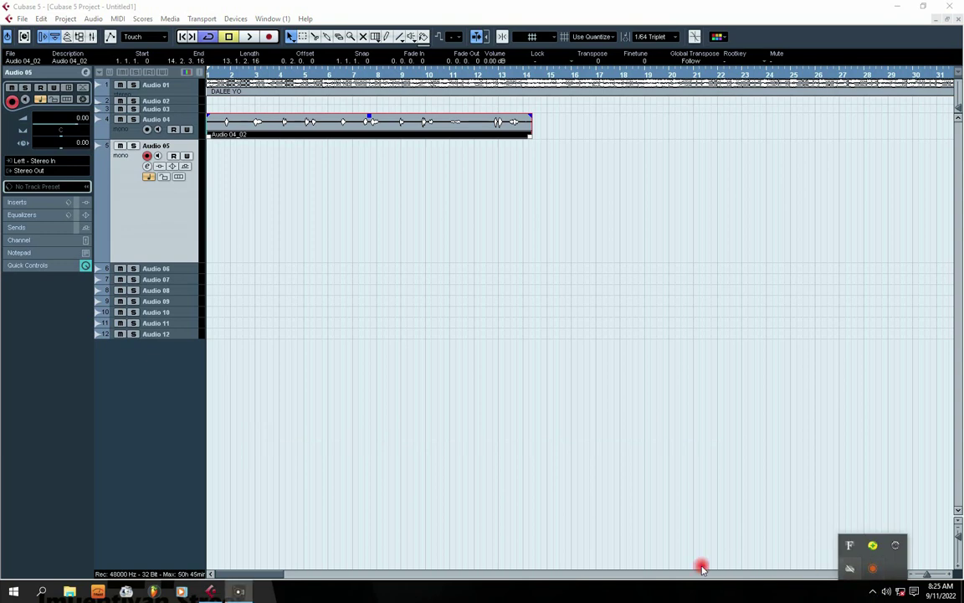
{"action": "left_click", "coordinate": [593, 579]}
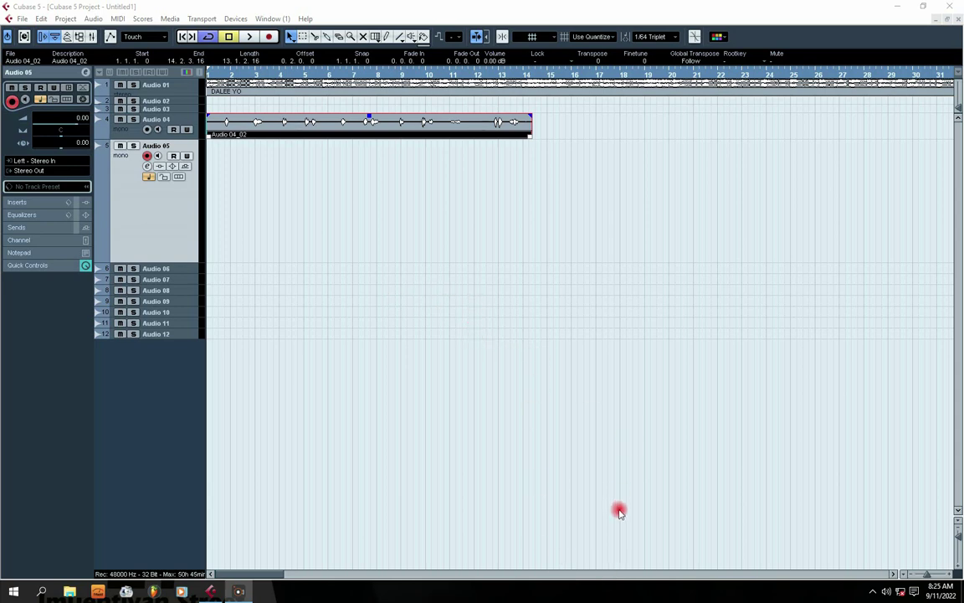
{"action": "key", "text": "F2"}
{"action": "key", "text": "space"}
Reduce the Audio 04 track's height, select the Audio 05 track and restart playback from the project start.
{"action": "left_click", "coordinate": [126, 129]}
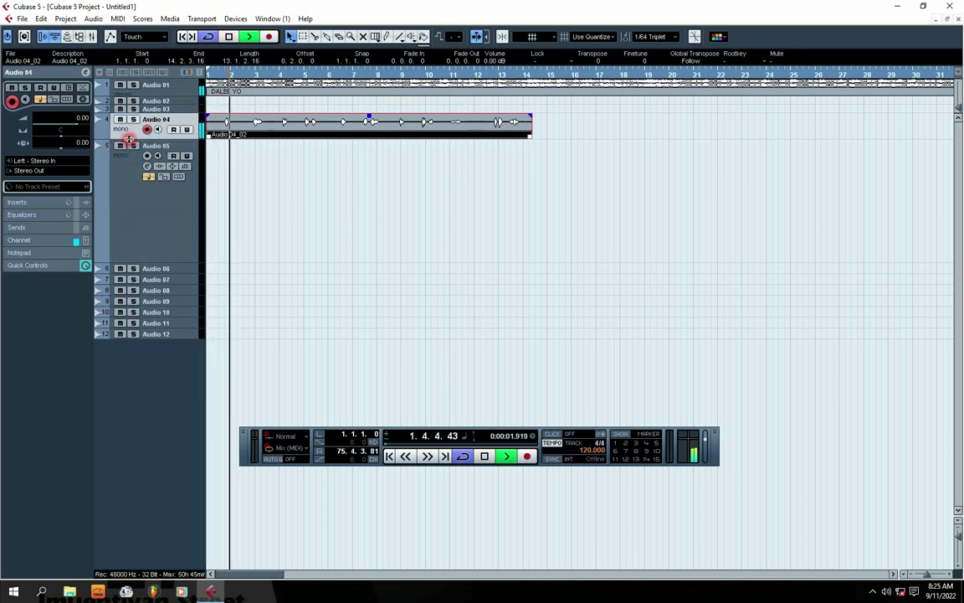
{"action": "left_click", "coordinate": [130, 144]}
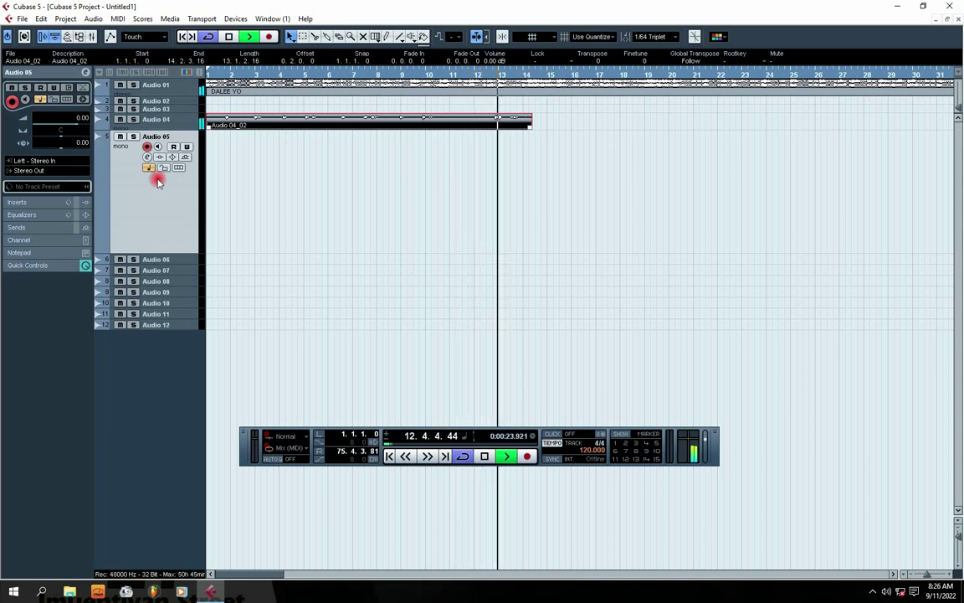
{"action": "left_click_drag", "start_coordinate": [260, 573], "coordinate": [316, 566]}
{"action": "left_click", "coordinate": [188, 37]}
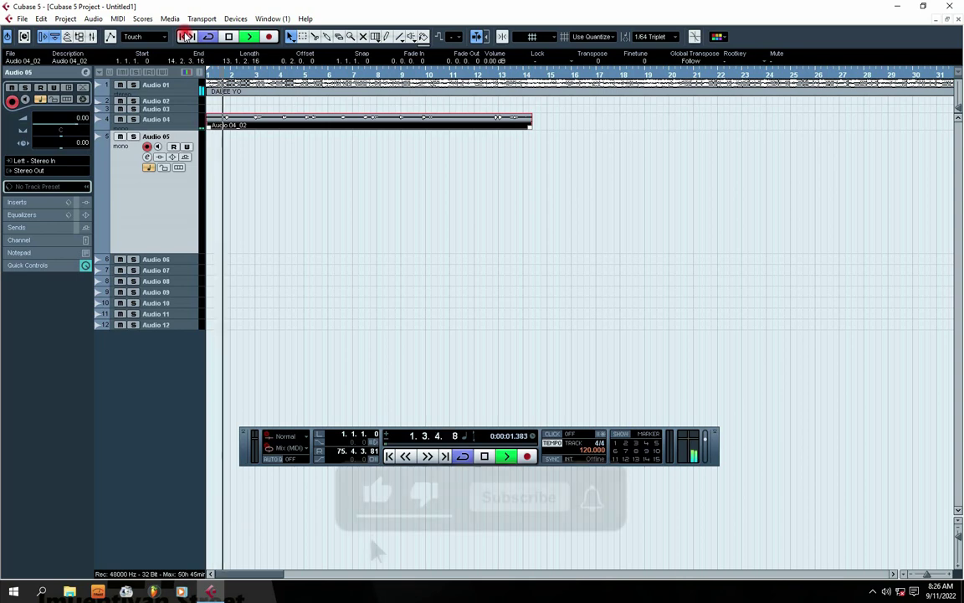